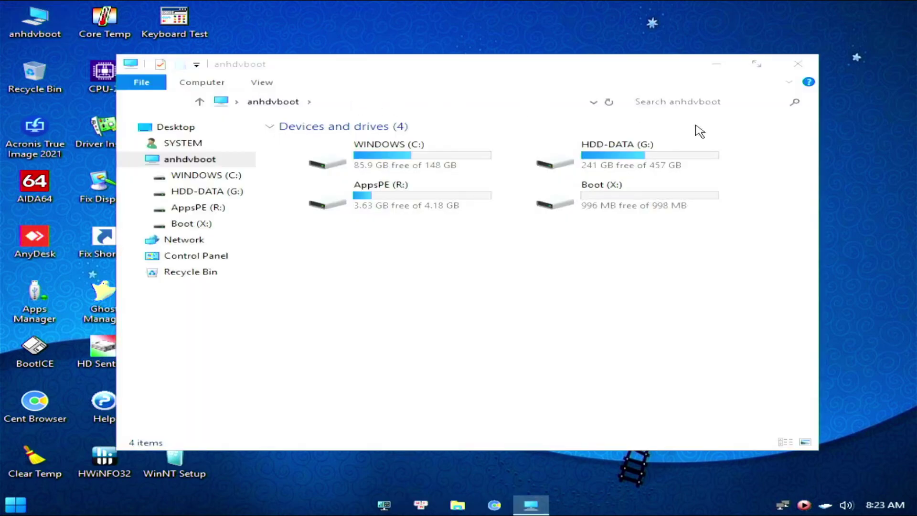
# Locate install.wim on the HDD-DATA (G:) drive, check the WINDOWS (C:) drive, and close the file browser.
pyautogui.doubleClick(710, 152)
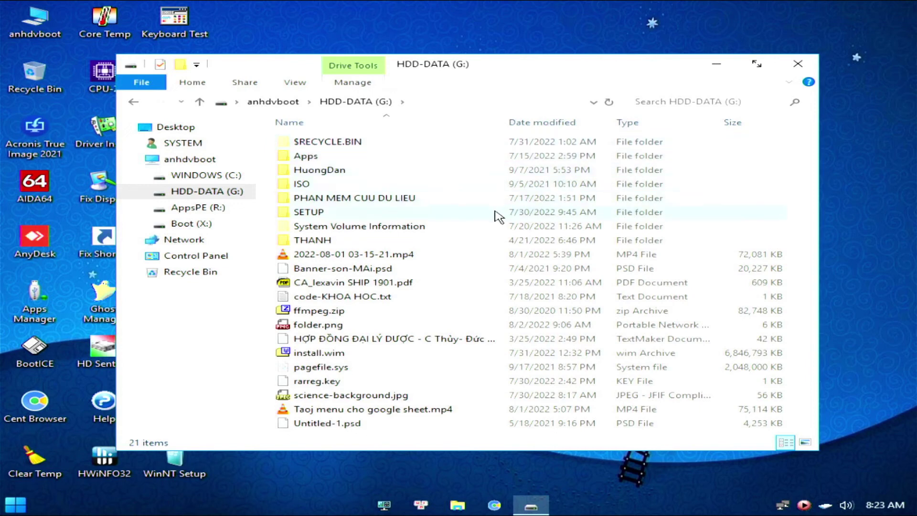
pyautogui.click(339, 356)
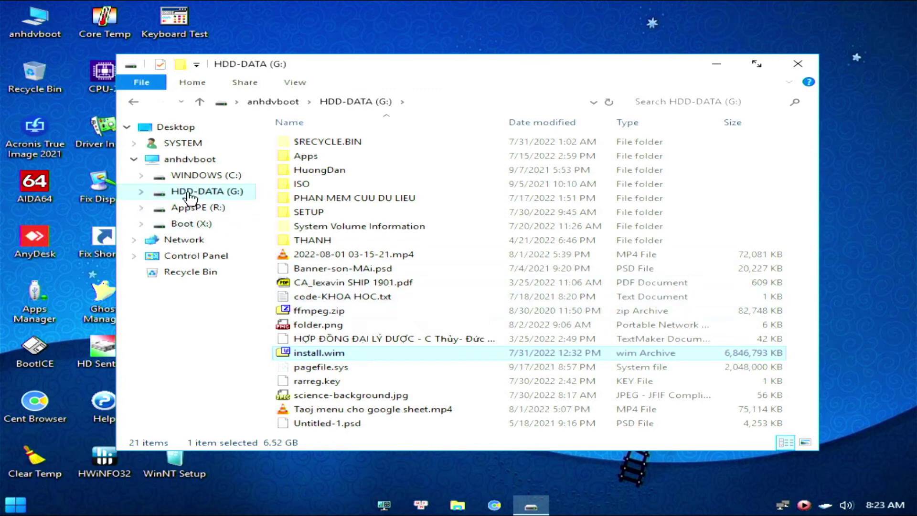
pyautogui.click(187, 129)
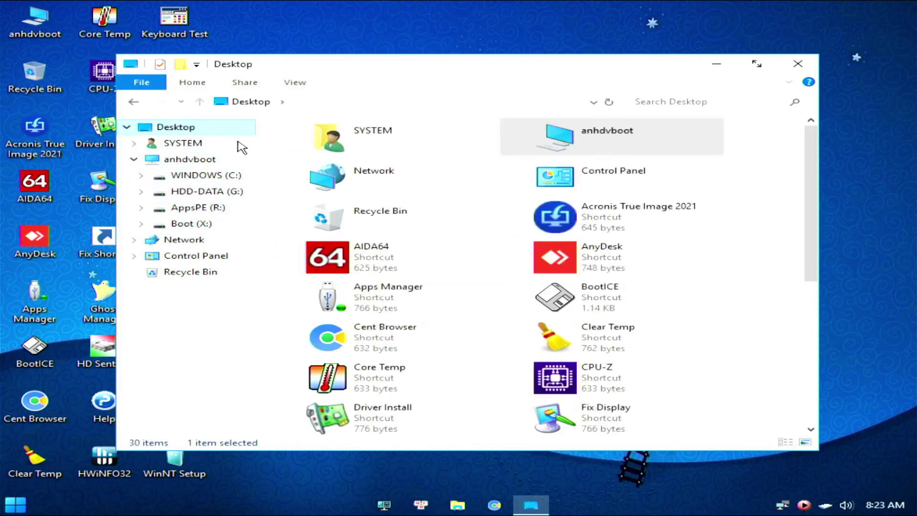
pyautogui.doubleClick(677, 156)
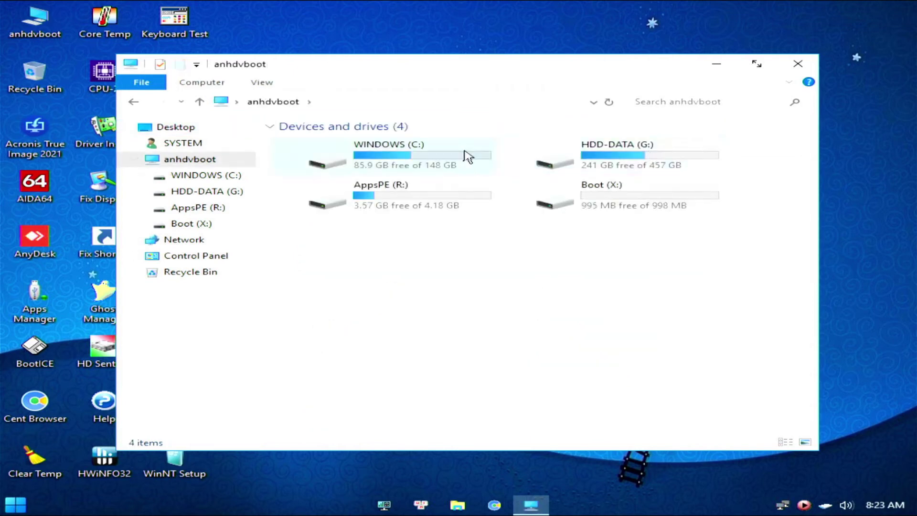
pyautogui.click(419, 161)
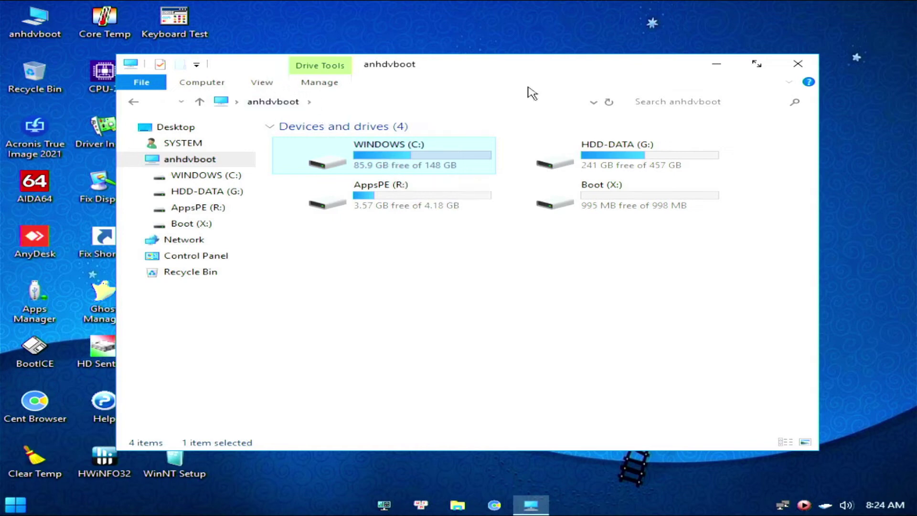
pyautogui.click(797, 64)
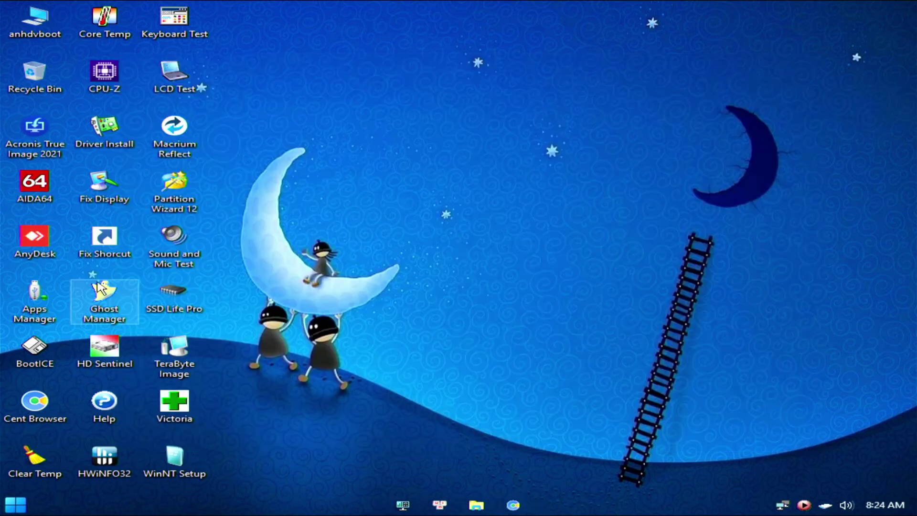
# Open Partition Wizard 12 and queue the 508 MB recovery partition on Disk 1 for deletion.
pyautogui.doubleClick(167, 200)
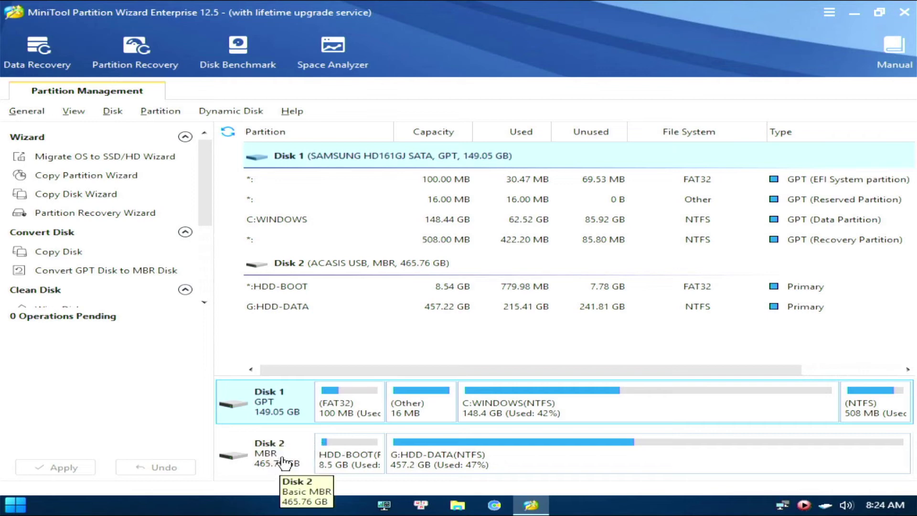
pyautogui.rightClick(284, 462)
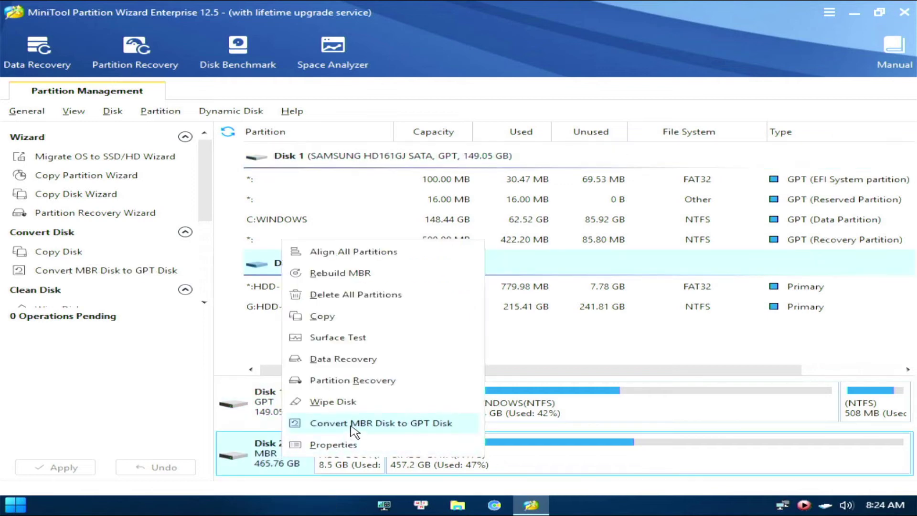
pyautogui.click(248, 409)
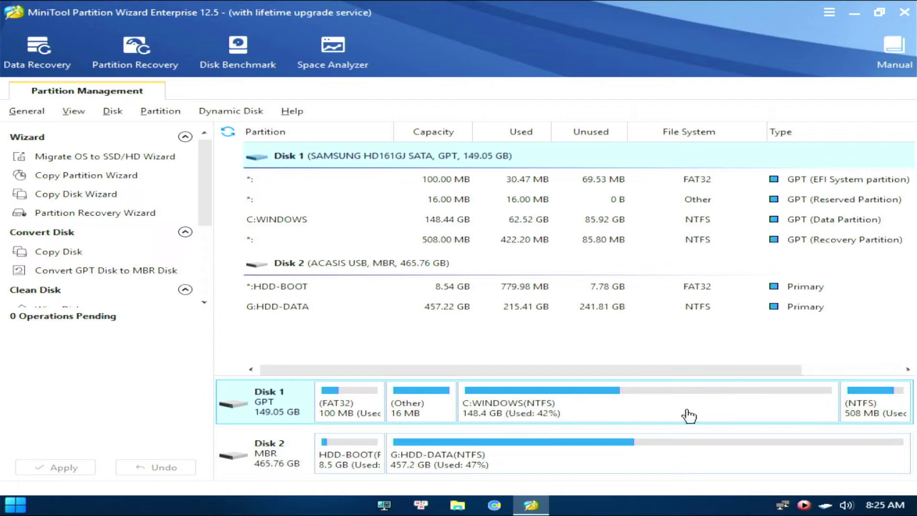
pyautogui.rightClick(870, 412)
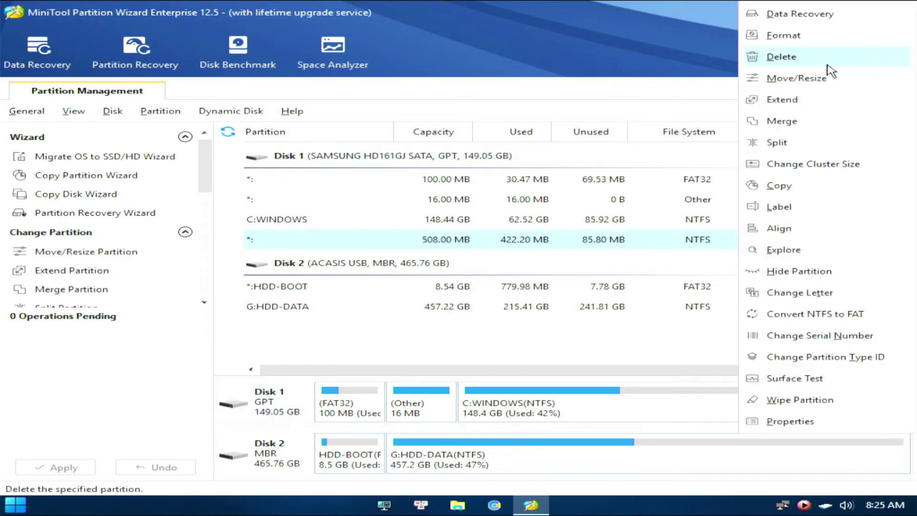
pyautogui.click(802, 58)
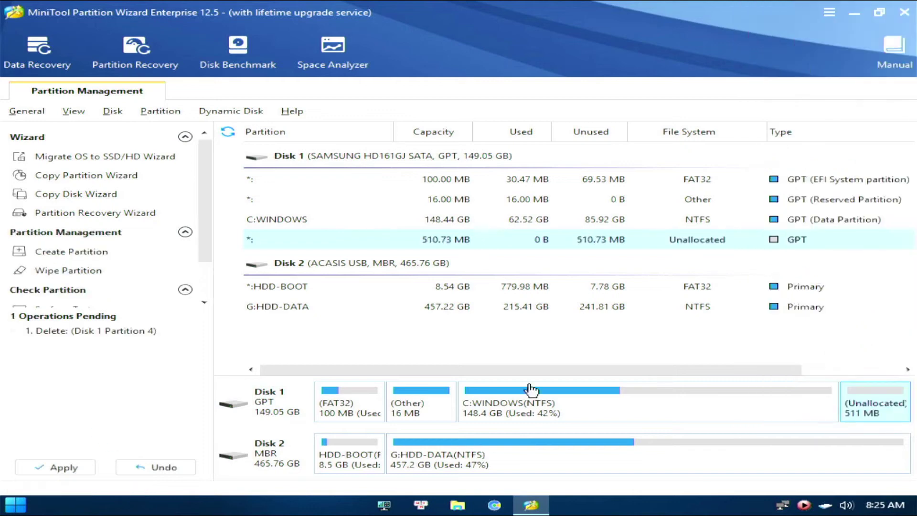
pyautogui.rightClick(508, 419)
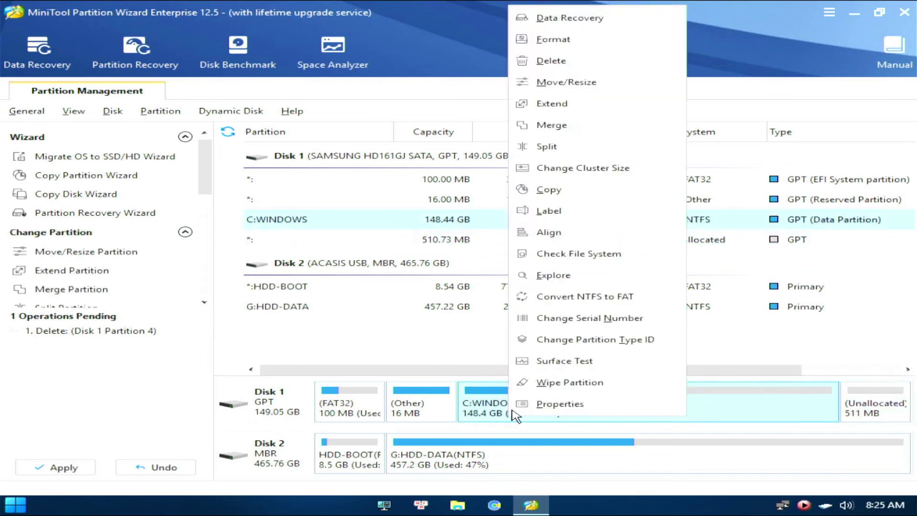
pyautogui.click(537, 38)
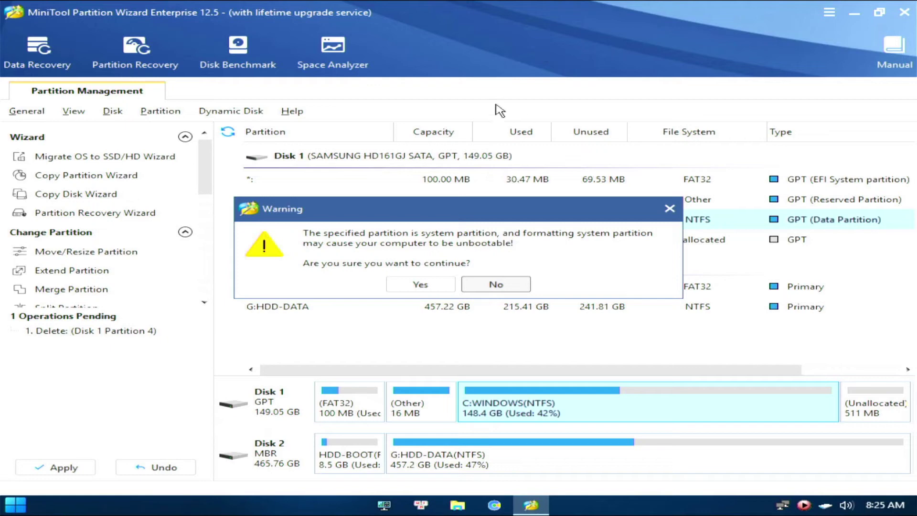
pyautogui.press('Escape')
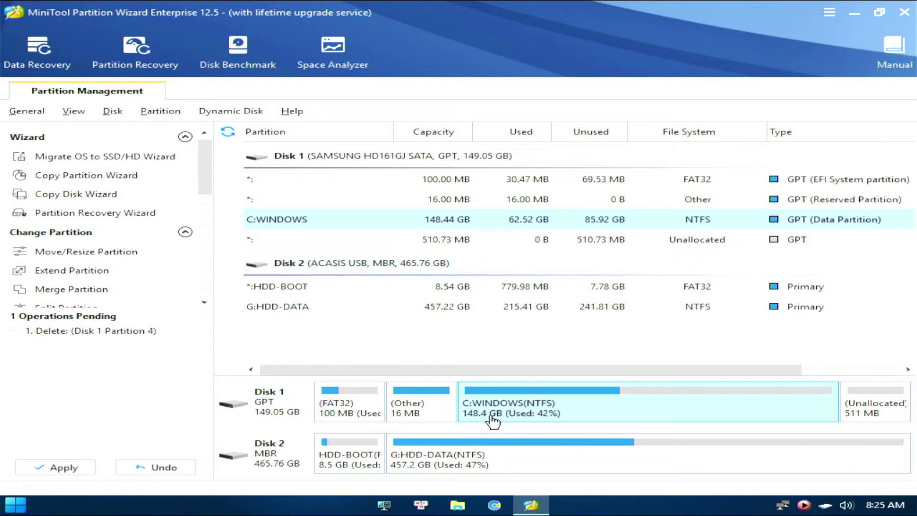
# Queue the C:WINDOWS partition on Disk 1 for deletion, accepting the system partition warning.
pyautogui.rightClick(541, 419)
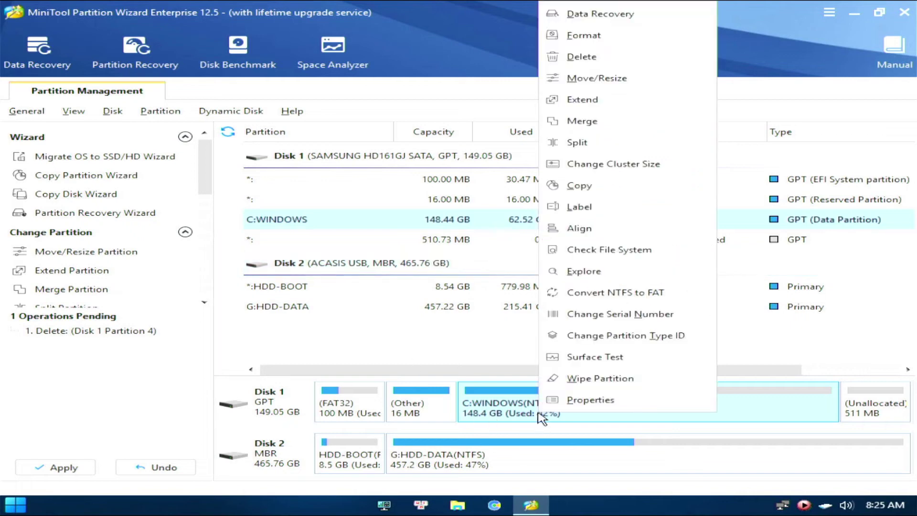
pyautogui.press('Up')
pyautogui.press('Up')
pyautogui.press('Up')
pyautogui.press('Up')
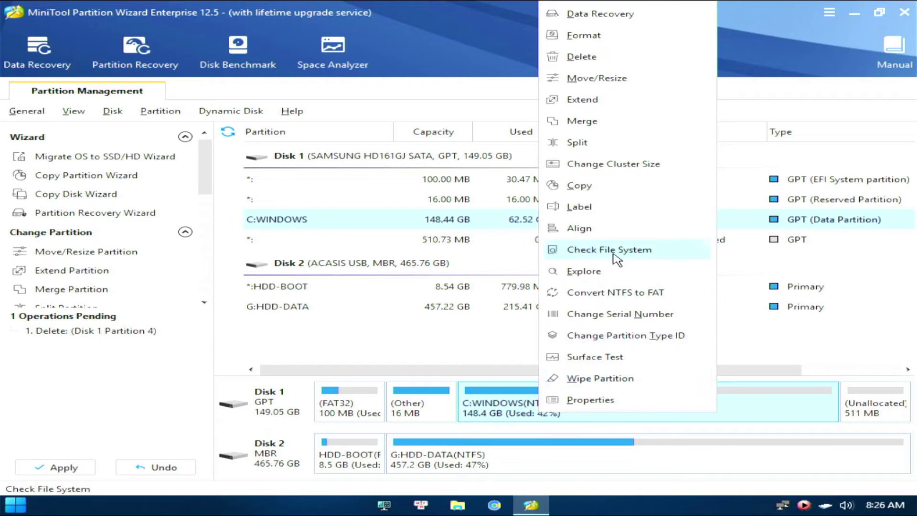
pyautogui.click(581, 56)
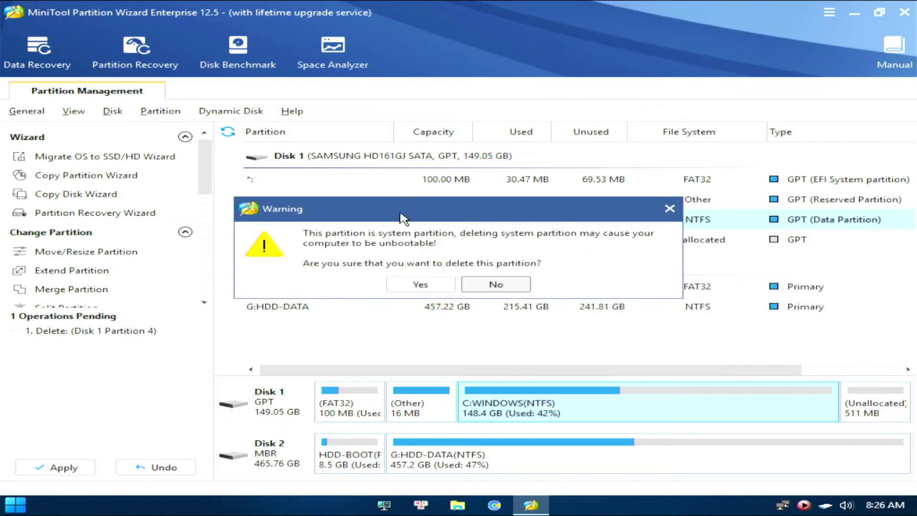
pyautogui.click(431, 287)
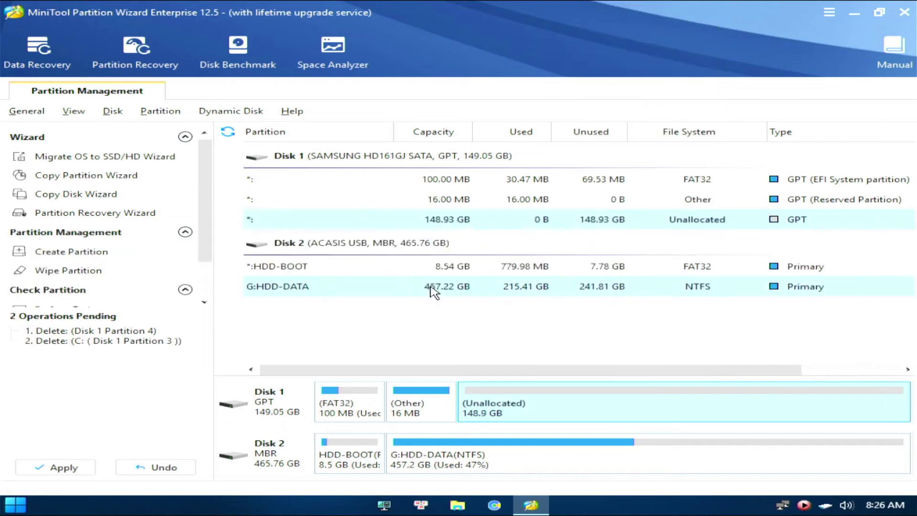
# Queue the 16 MB reserved partition and the 100 MB FAT32 EFI system partition on Disk 1 for deletion.
pyautogui.rightClick(409, 410)
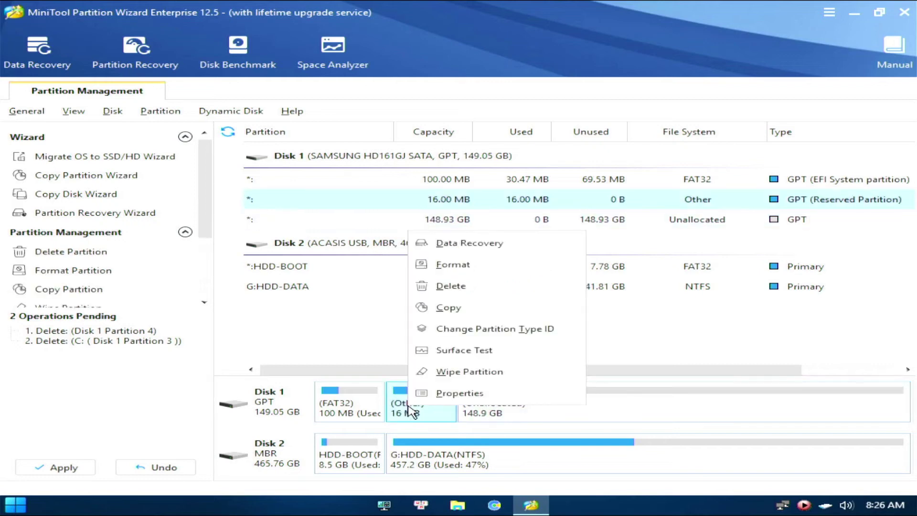
pyautogui.click(451, 285)
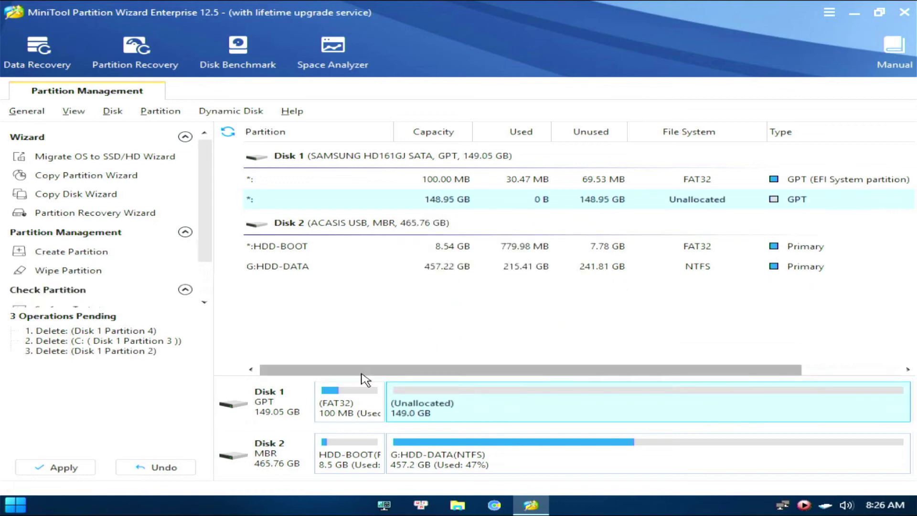
pyautogui.rightClick(352, 403)
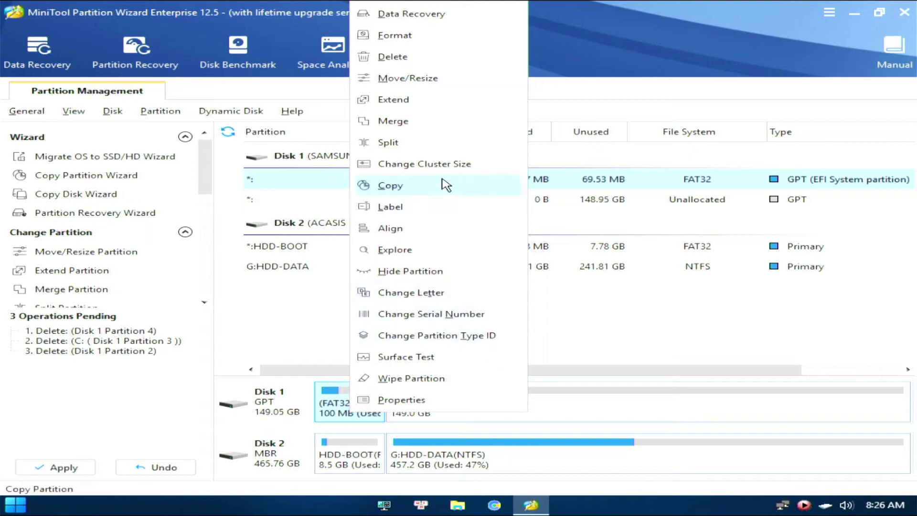
pyautogui.click(394, 57)
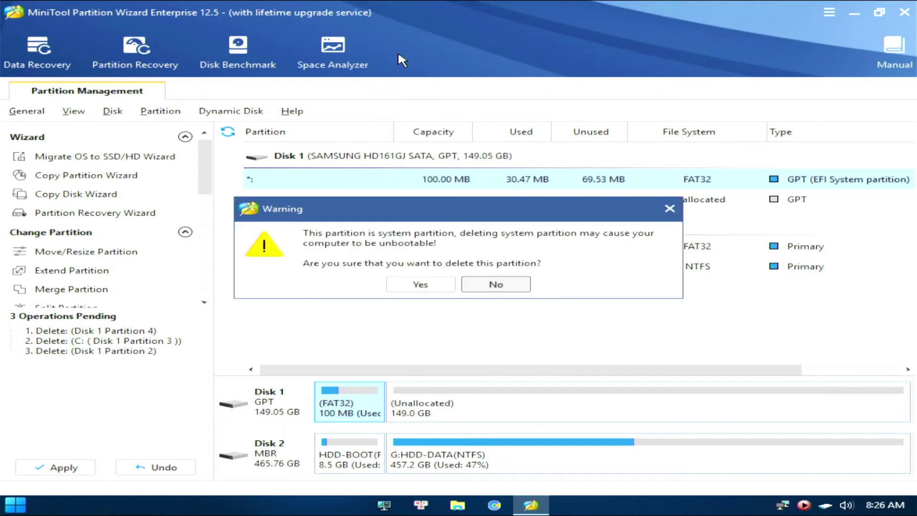
pyautogui.click(399, 291)
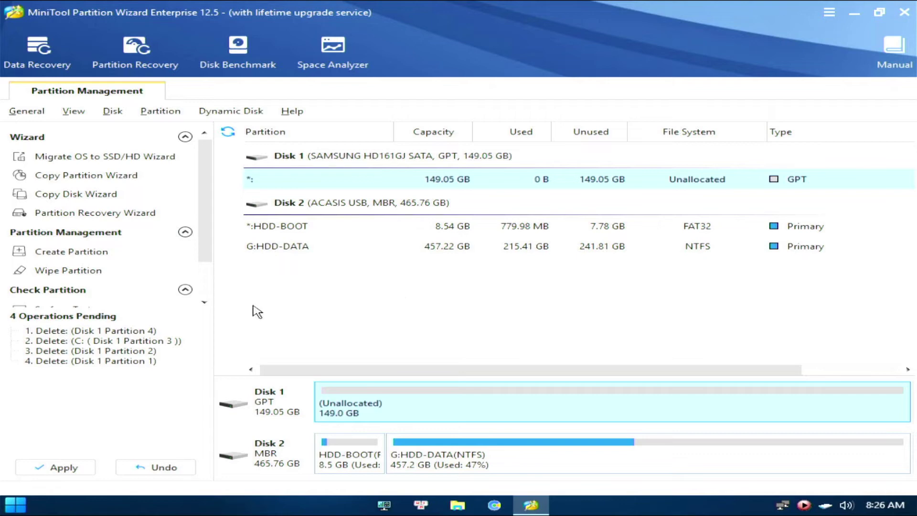
# Apply all pending partition deletions on Disk 1 and dismiss the completion message.
pyautogui.click(50, 467)
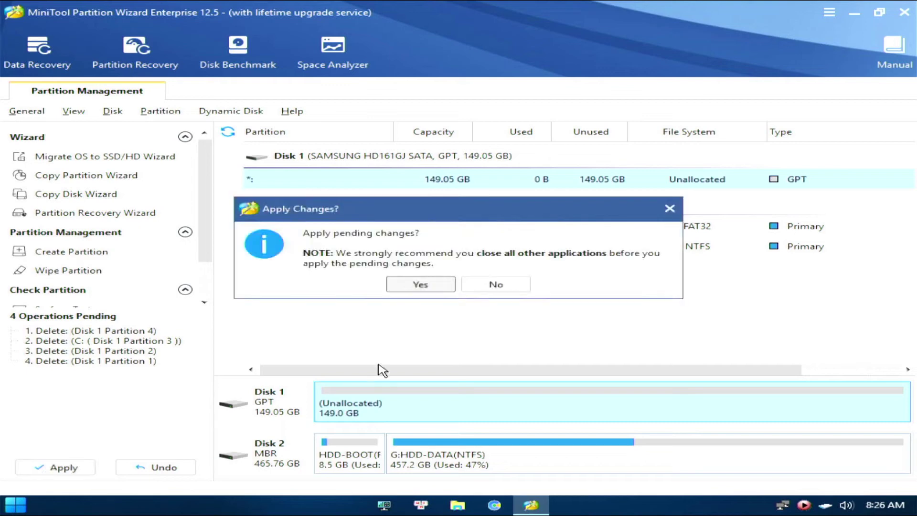
pyautogui.click(421, 281)
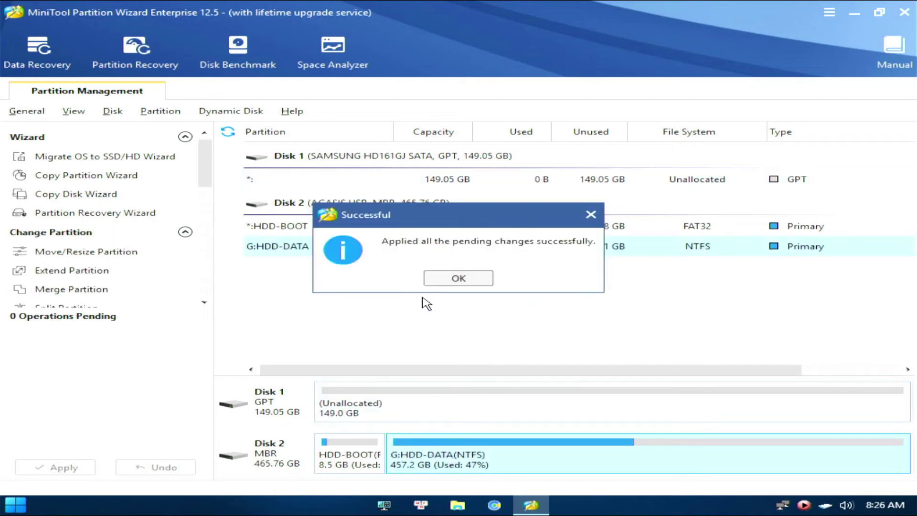
pyautogui.click(435, 281)
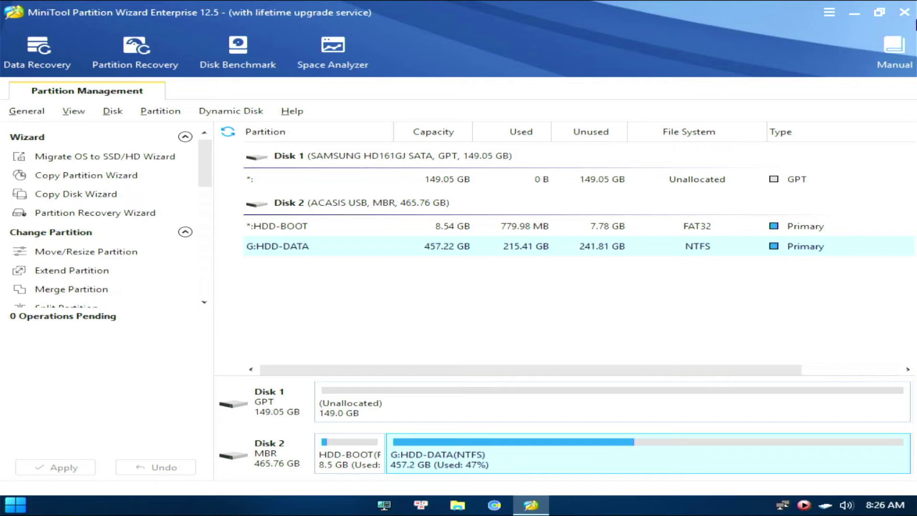
# Minimize the partition manager, open WinNT Setup to examine its boot and installation drive fields, and close it.
pyautogui.click(879, 13)
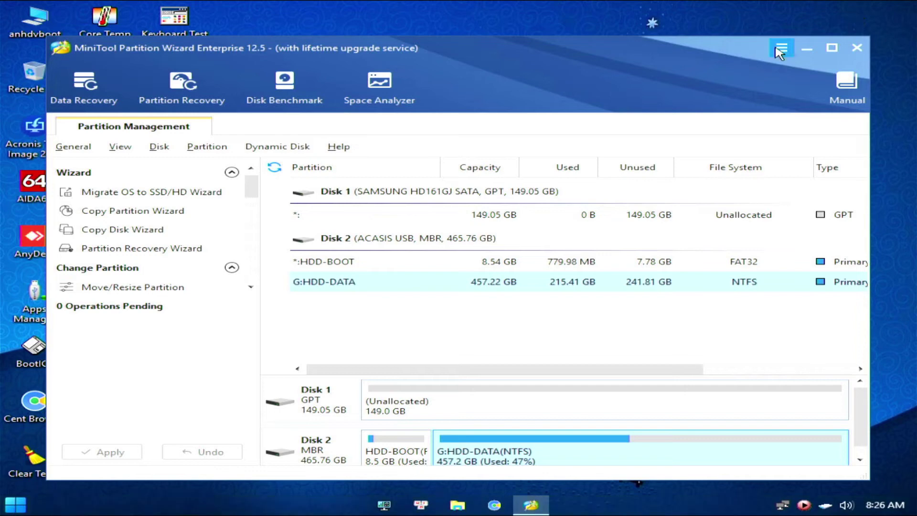
pyautogui.click(807, 48)
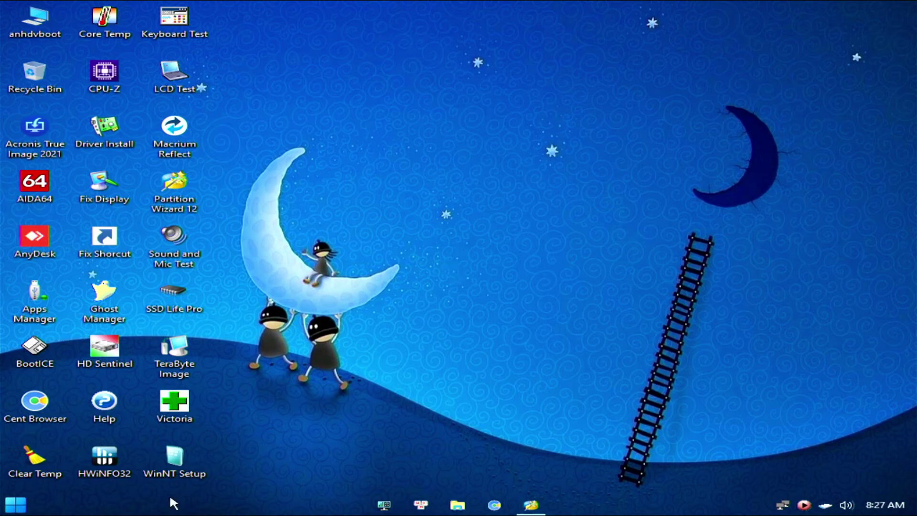
pyautogui.doubleClick(204, 451)
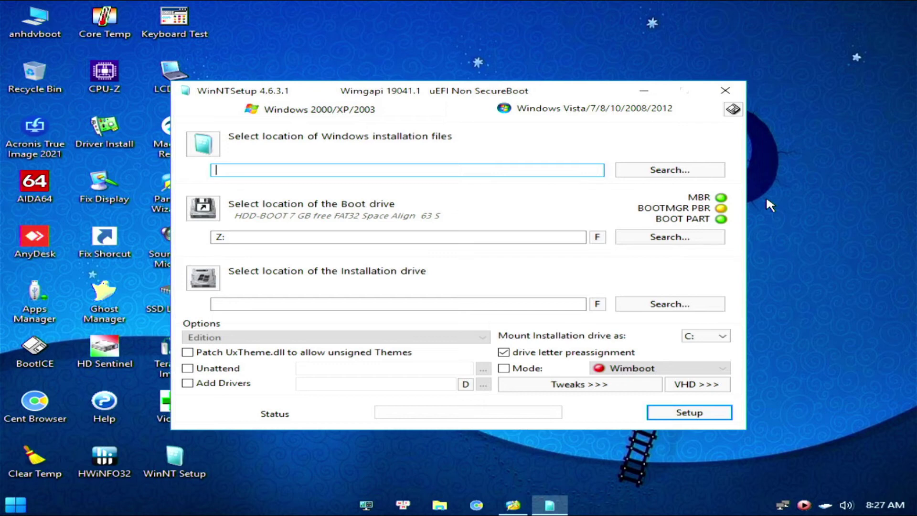
pyautogui.moveTo(710, 198)
pyautogui.hotkey('alt', 'F4')
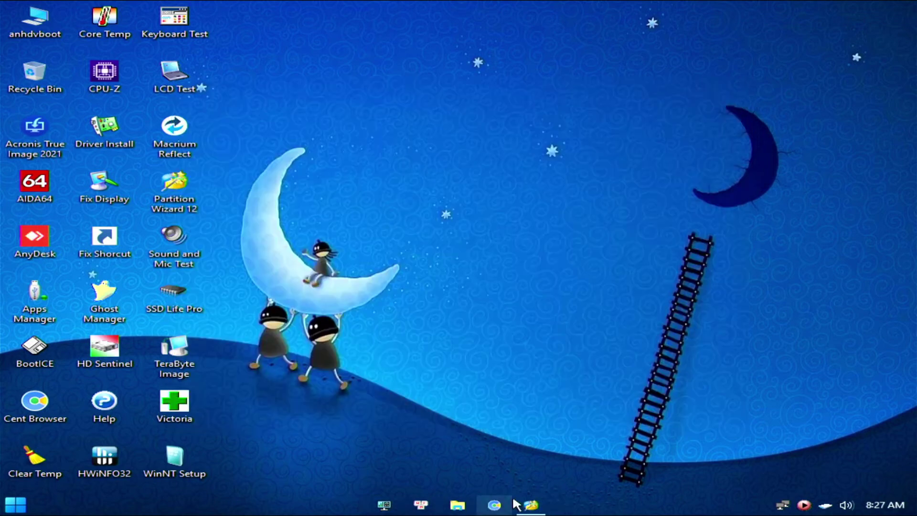
# Switch back to MiniTool Partition Wizard and start a new primary FAT32 partition without a drive letter in Disk 1's unallocated space.
pyautogui.moveTo(530, 505)
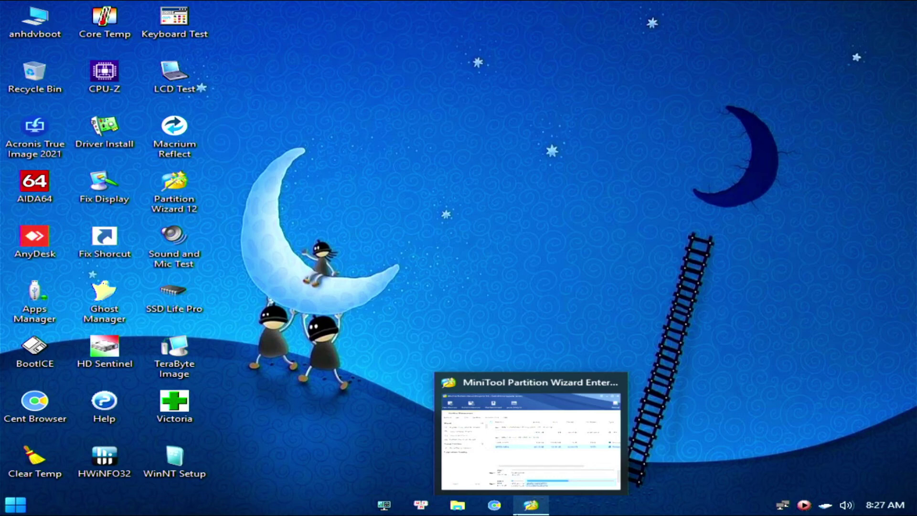
pyautogui.click(466, 382)
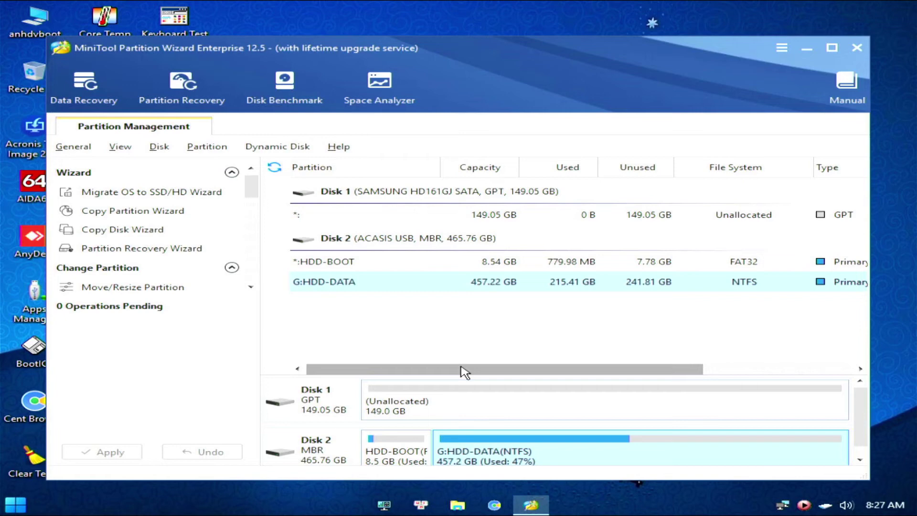
pyautogui.doubleClick(487, 401)
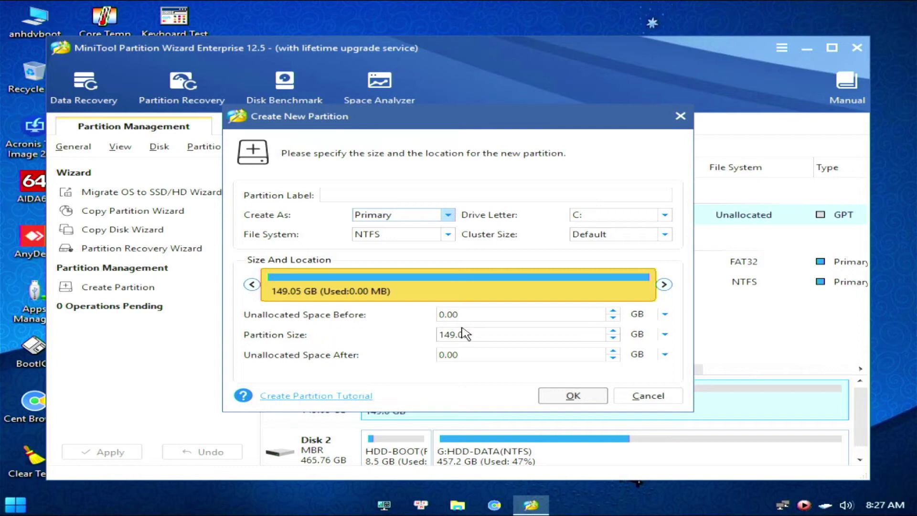
pyautogui.click(616, 215)
pyautogui.click(612, 235)
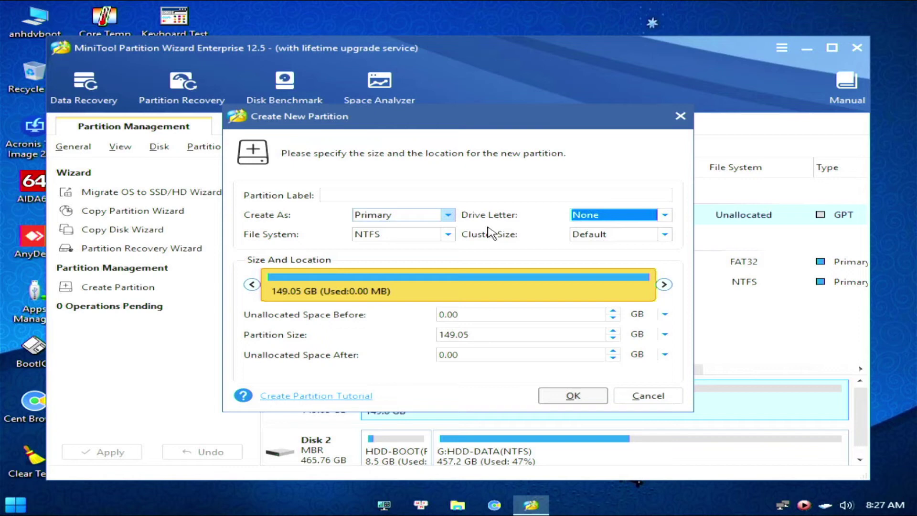
pyautogui.click(399, 234)
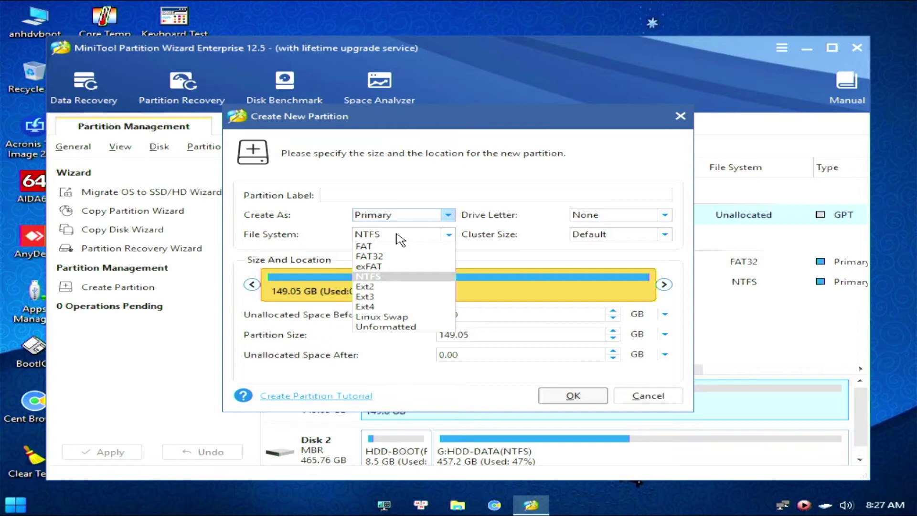
pyautogui.click(377, 256)
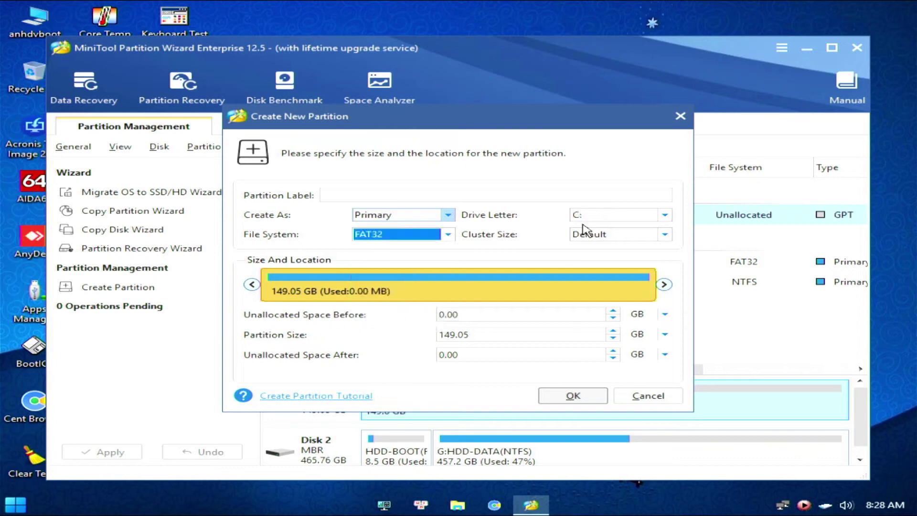
pyautogui.click(615, 216)
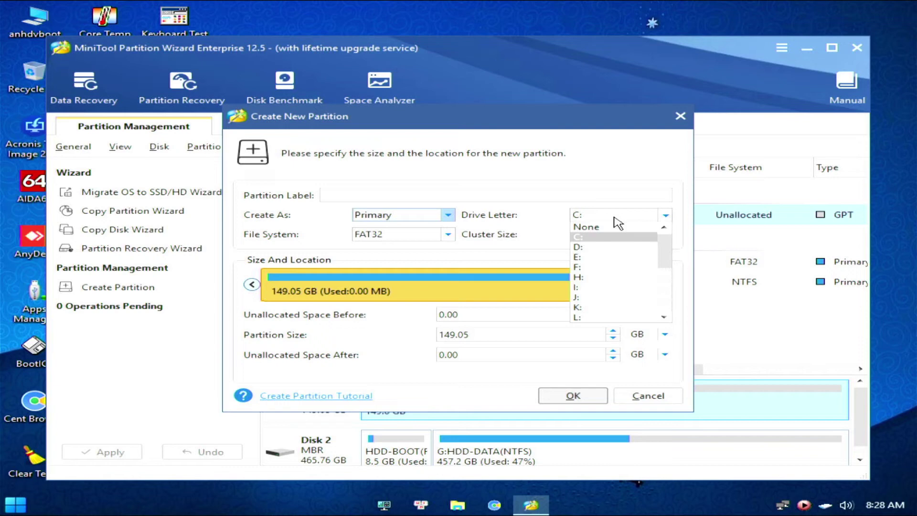
pyautogui.click(618, 226)
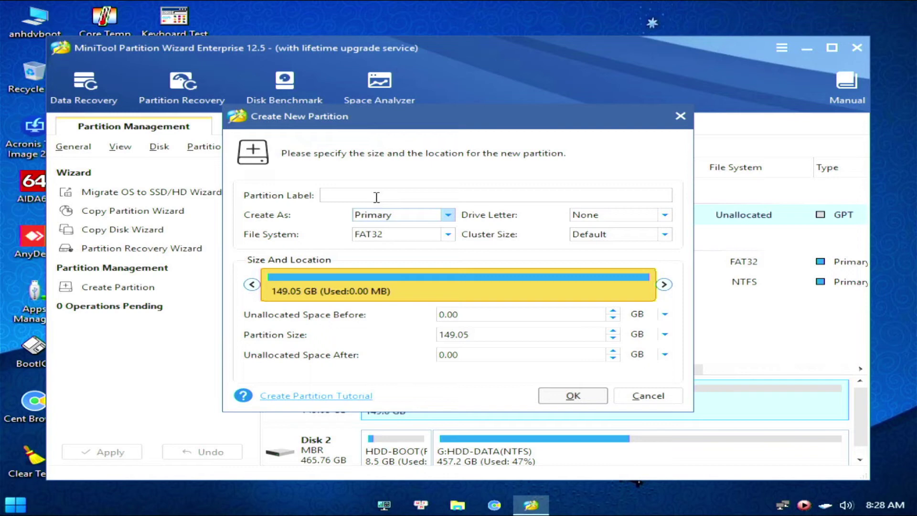
# Label the new FAT32 partition UEFI, set its size to 100 MB, and queue its creation.
pyautogui.click(376, 196)
pyautogui.write('U')
pyautogui.write('EFI')
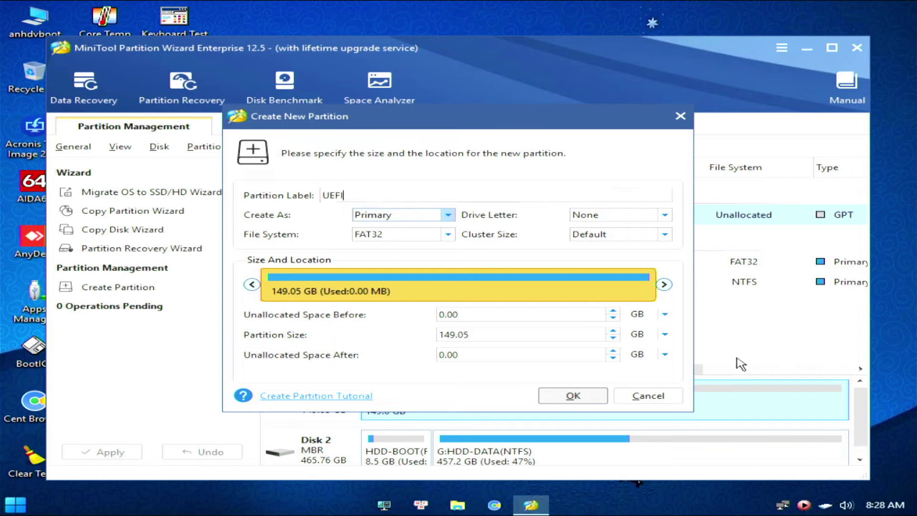
pyautogui.click(664, 333)
pyautogui.click(649, 353)
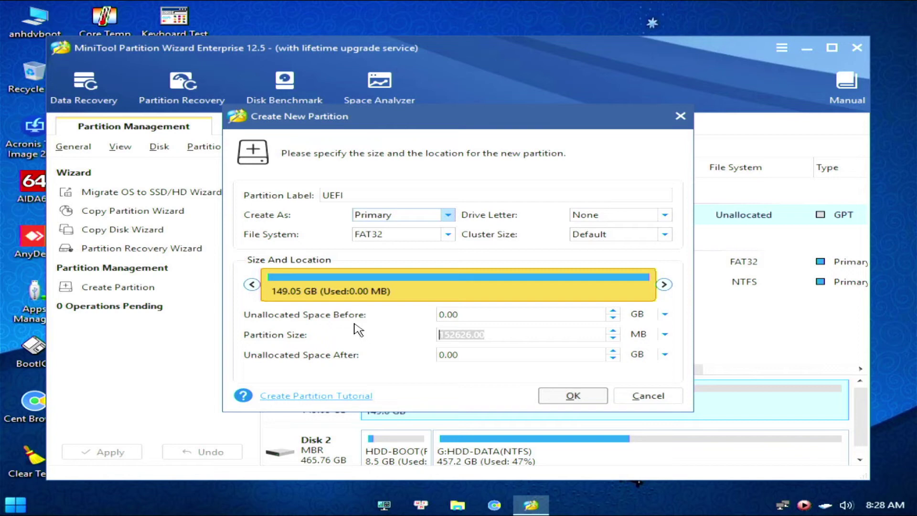
pyautogui.write('100')
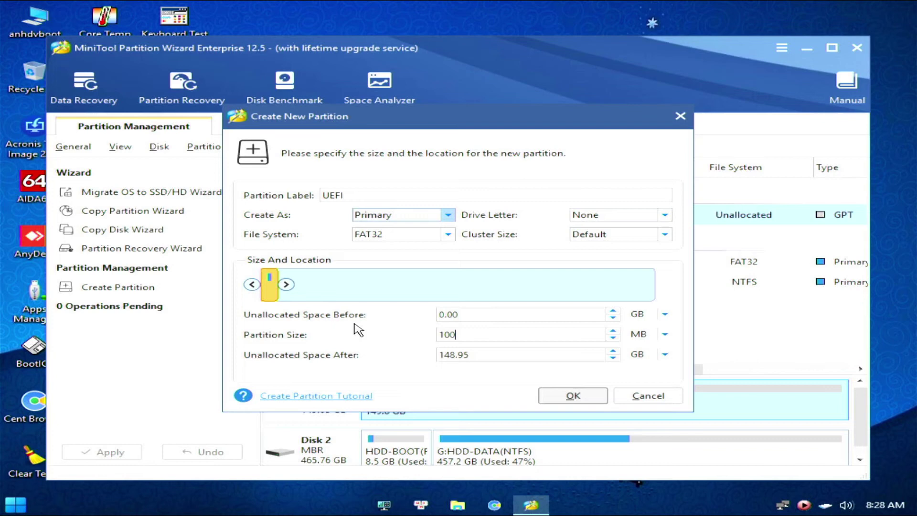
pyautogui.click(590, 396)
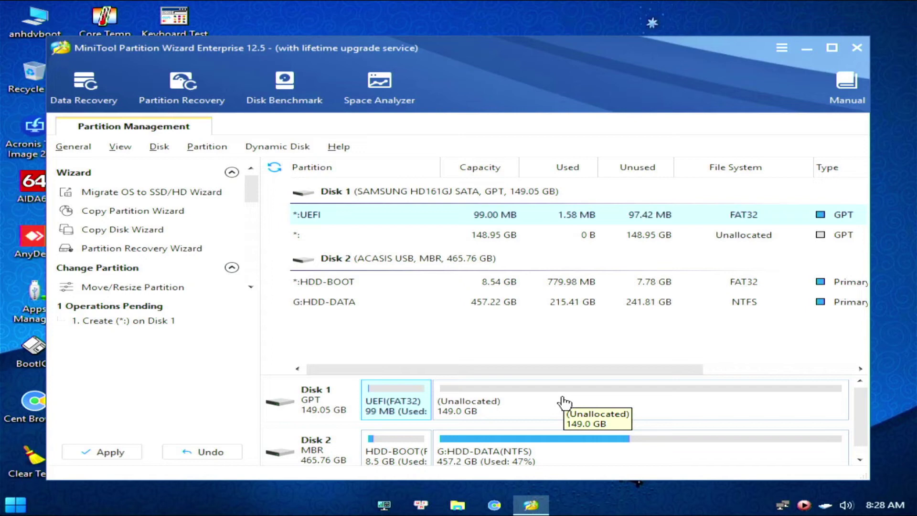
# Queue a 100 MB primary NTFS partition labelled MSP, without a drive letter, in Disk 1's remaining unallocated space.
pyautogui.rightClick(487, 407)
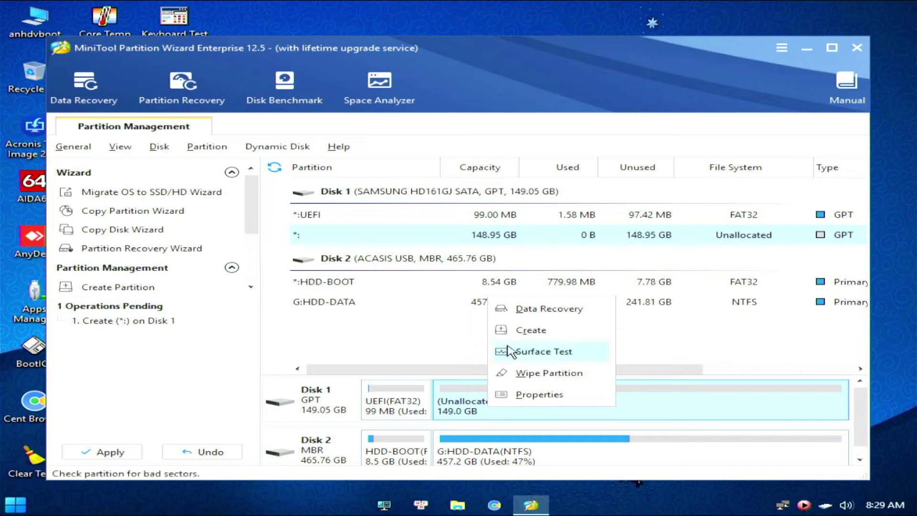
pyautogui.click(525, 329)
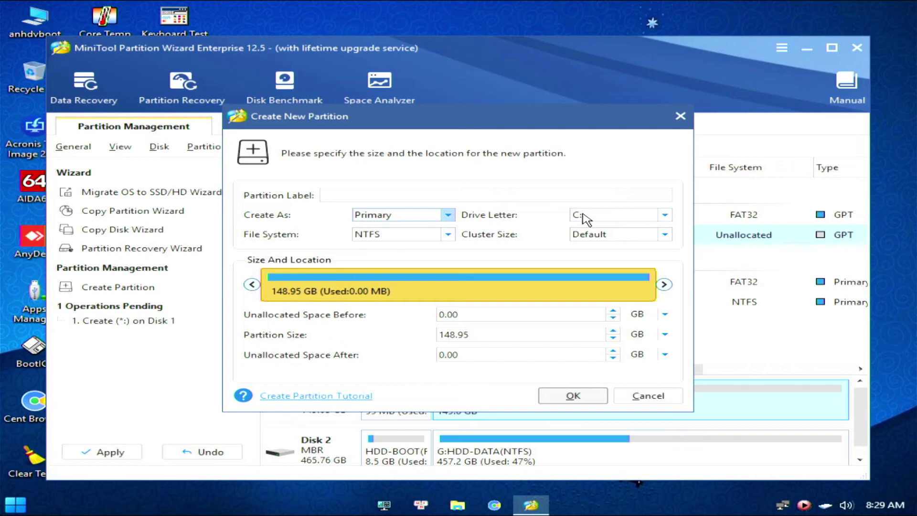
pyautogui.scroll(1, 583, 219)
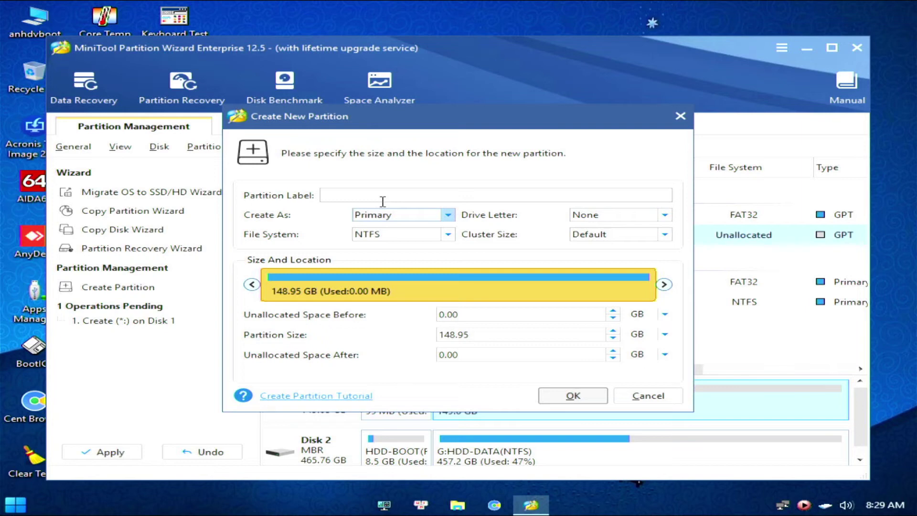
pyautogui.click(382, 201)
pyautogui.write('MS')
pyautogui.write('P')
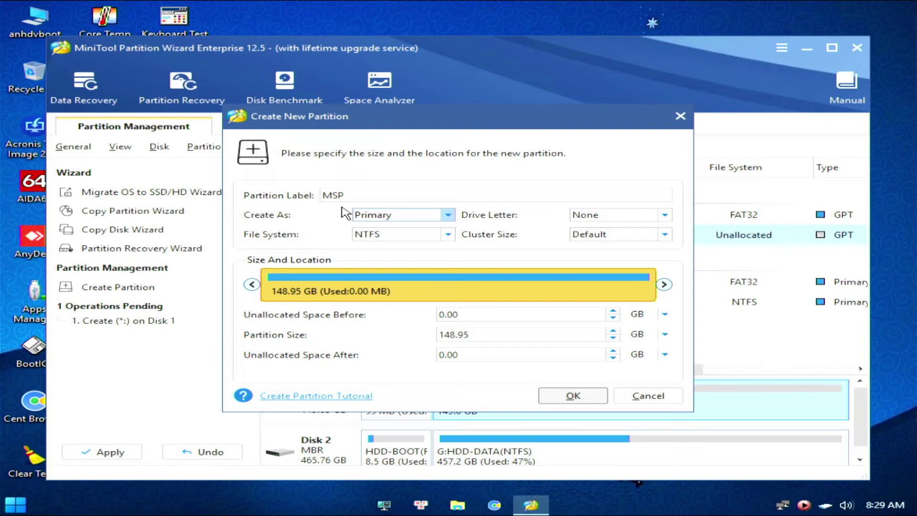
pyautogui.click(665, 334)
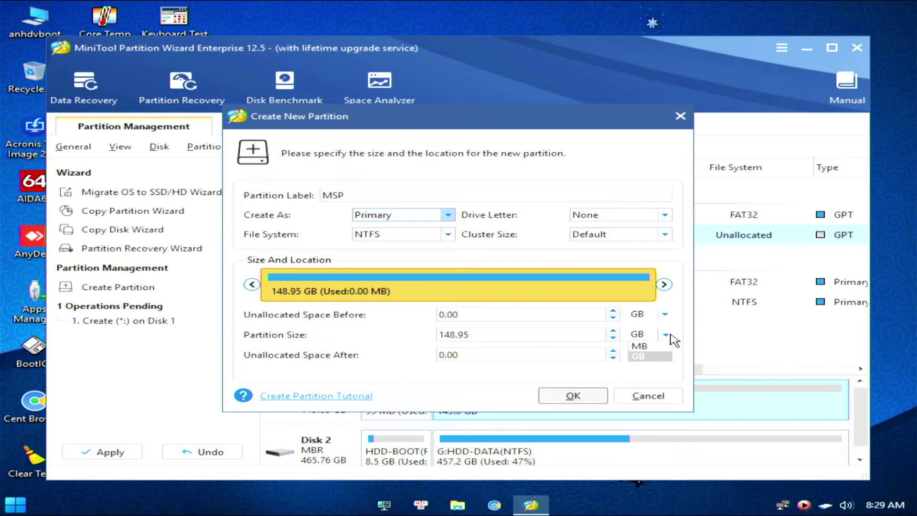
pyautogui.click(640, 345)
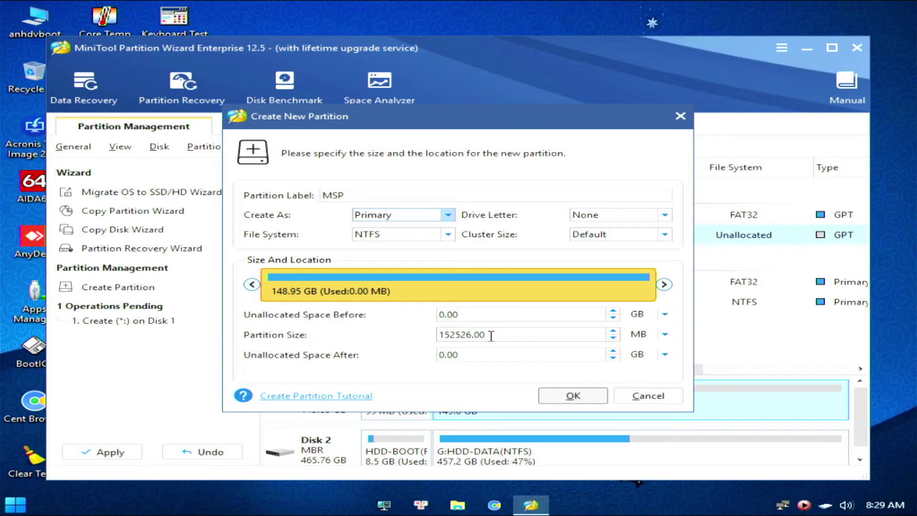
pyautogui.click(575, 396)
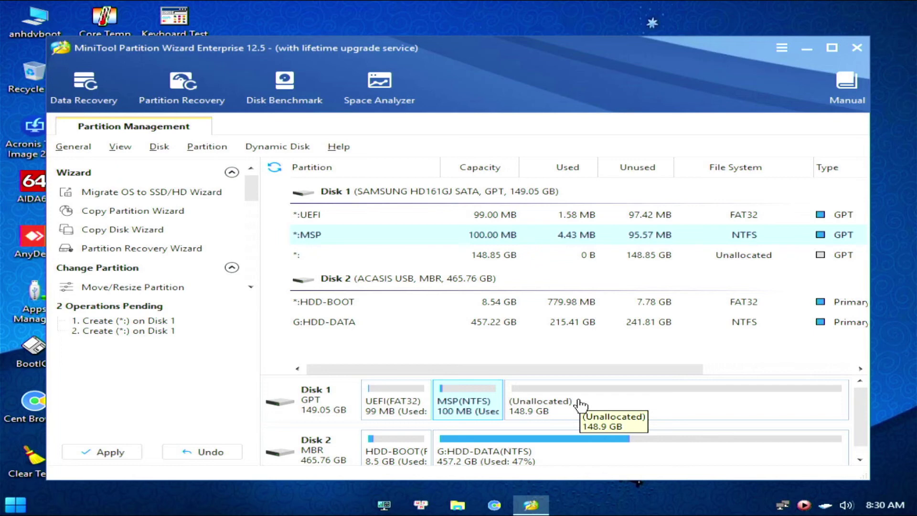
# Queue a 500 MB primary NTFS partition labelled Recovery, without a drive letter, in the unallocated space after MSP.
pyautogui.doubleClick(581, 405)
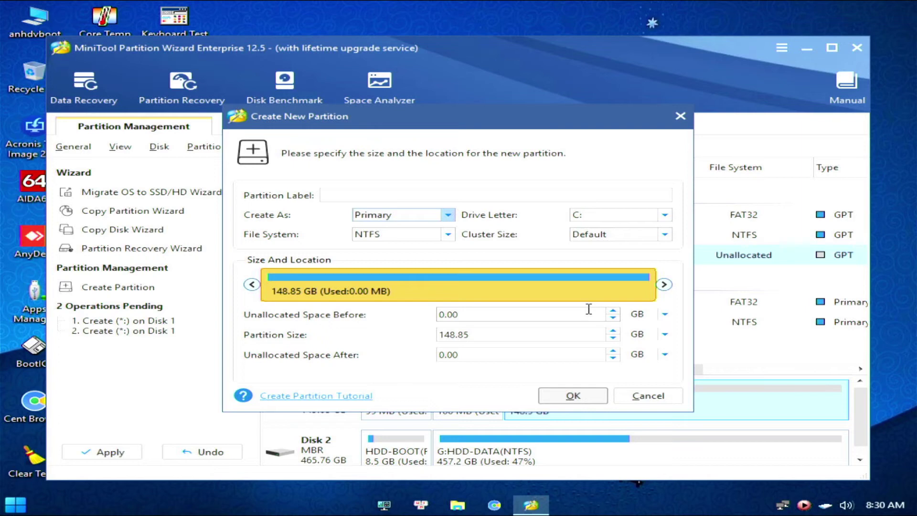
pyautogui.scroll(1, 614, 215)
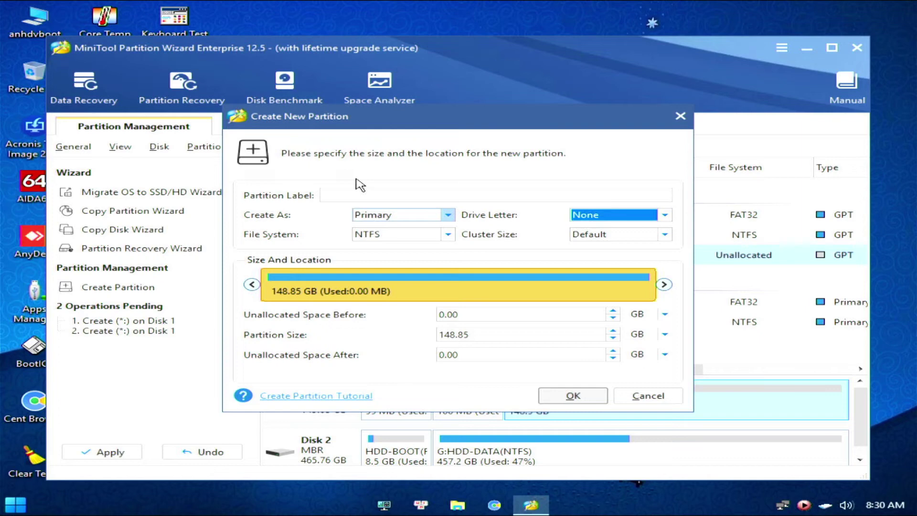
pyautogui.click(362, 201)
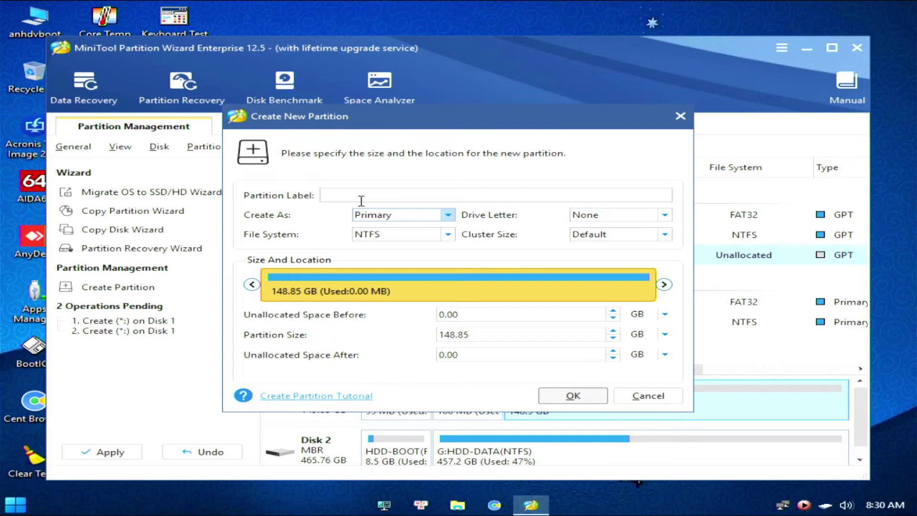
pyautogui.write('Recovery')
pyautogui.click(665, 334)
pyautogui.click(645, 345)
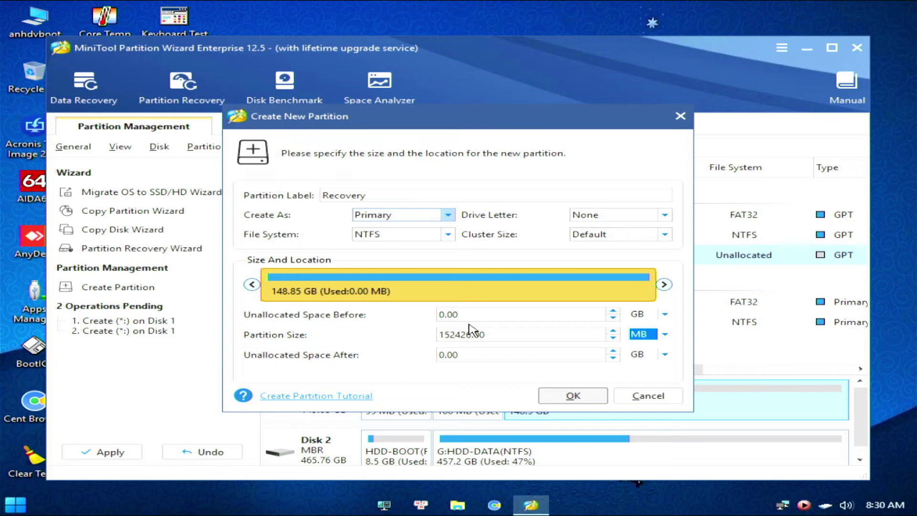
pyautogui.doubleClick(470, 335)
pyautogui.write('500')
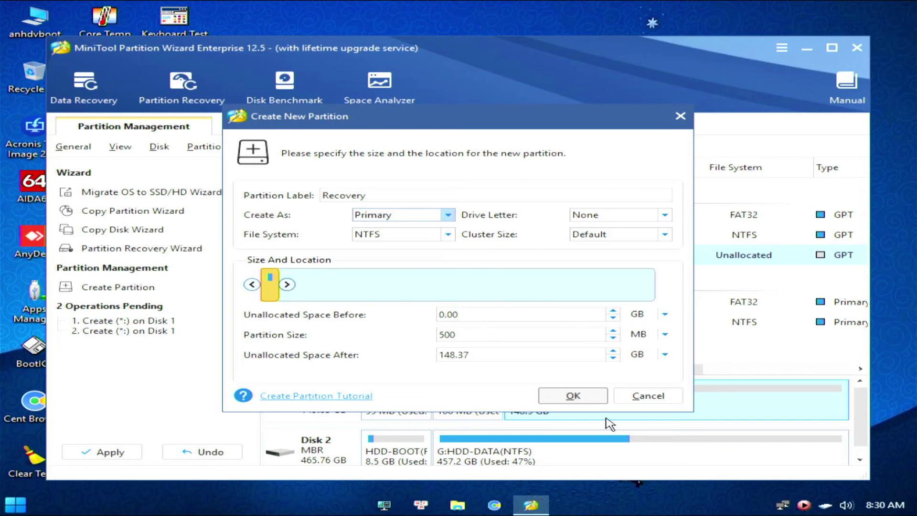
pyautogui.click(591, 396)
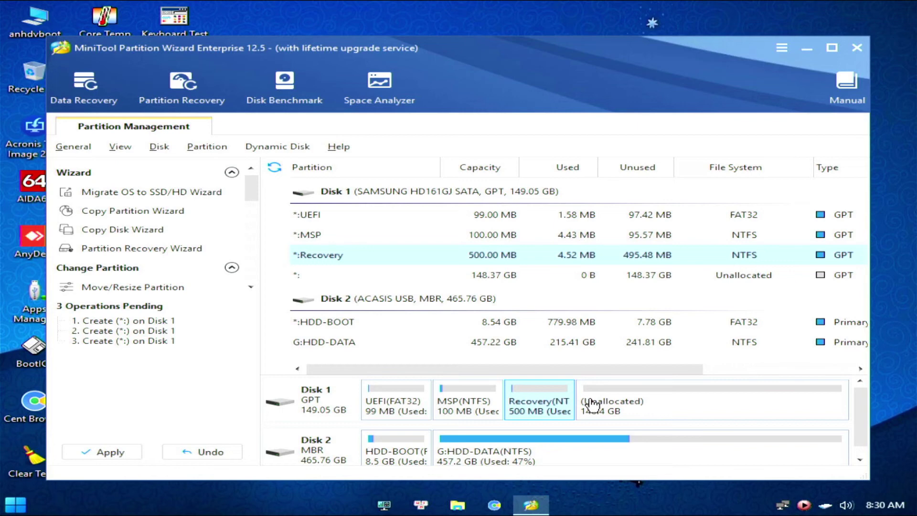
# Change the UEFI partition's type ID to the predefined EFI System Partition.
pyautogui.rightClick(396, 403)
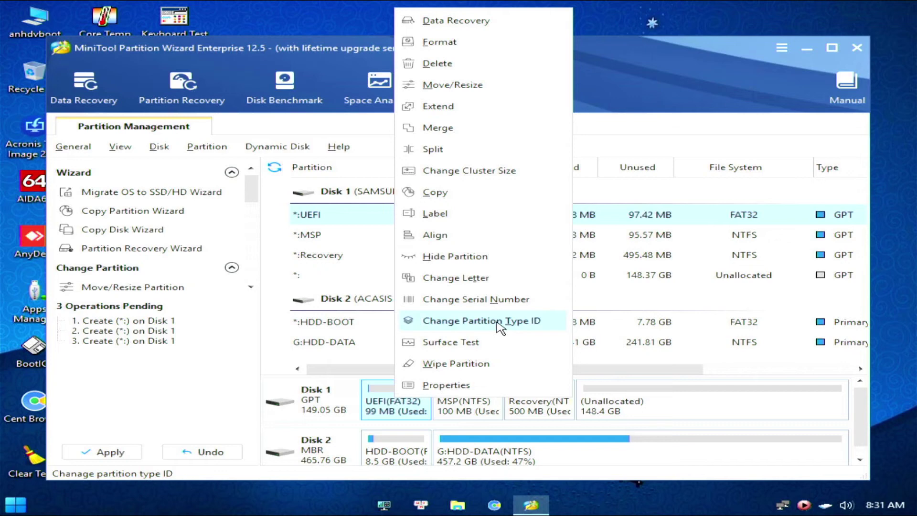
pyautogui.click(481, 321)
pyautogui.click(532, 277)
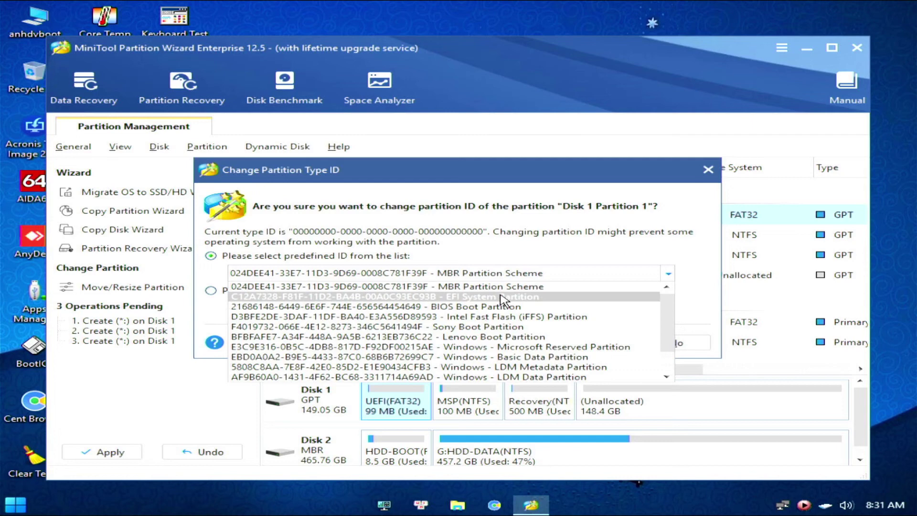
# Change the MSP partition's type ID to the predefined Windows - Microsoft Reserved Partition and confirm the change.
pyautogui.rightClick(451, 415)
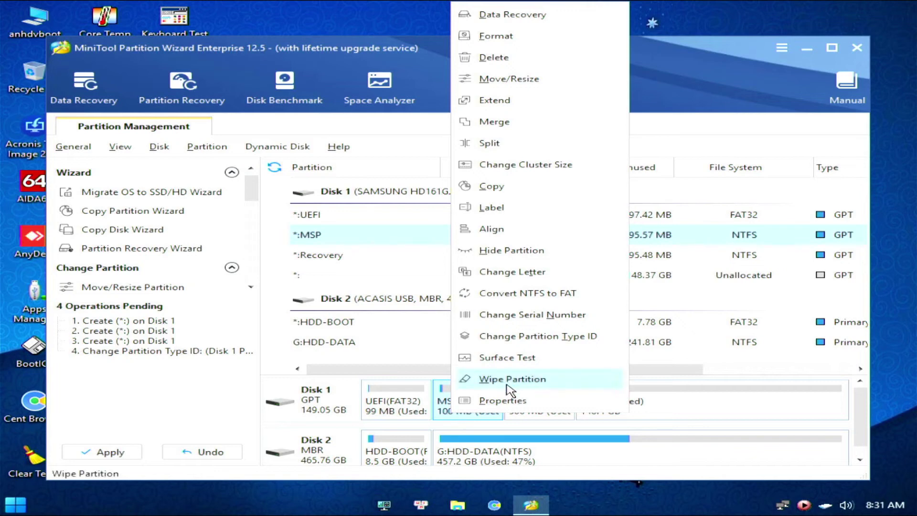
pyautogui.click(507, 336)
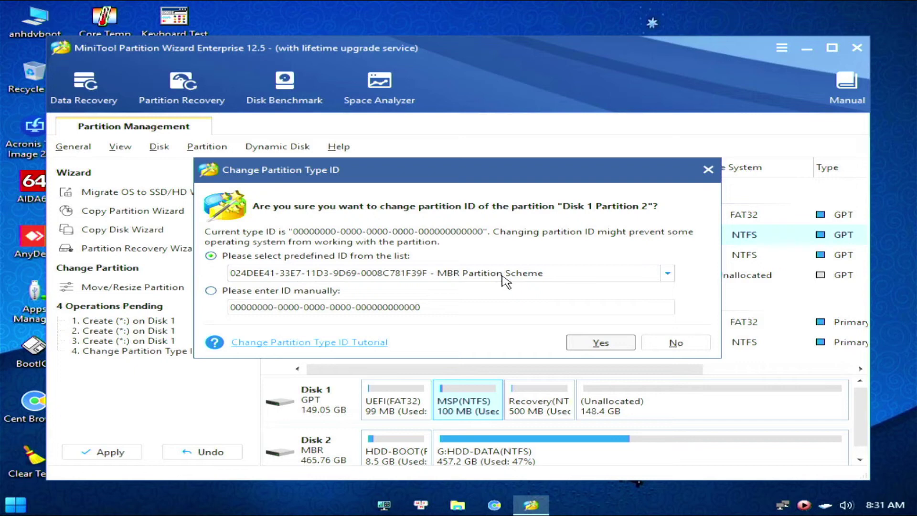
pyautogui.click(502, 278)
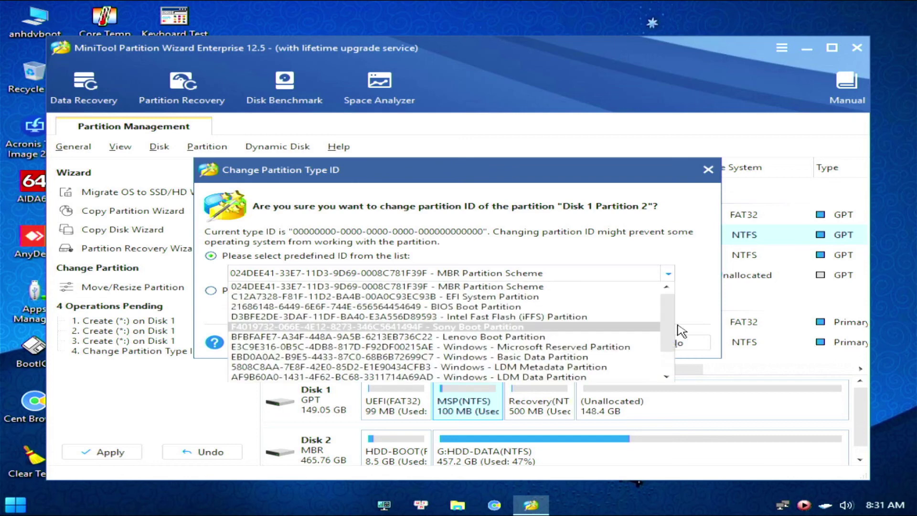
pyautogui.scroll(-1, 669, 366)
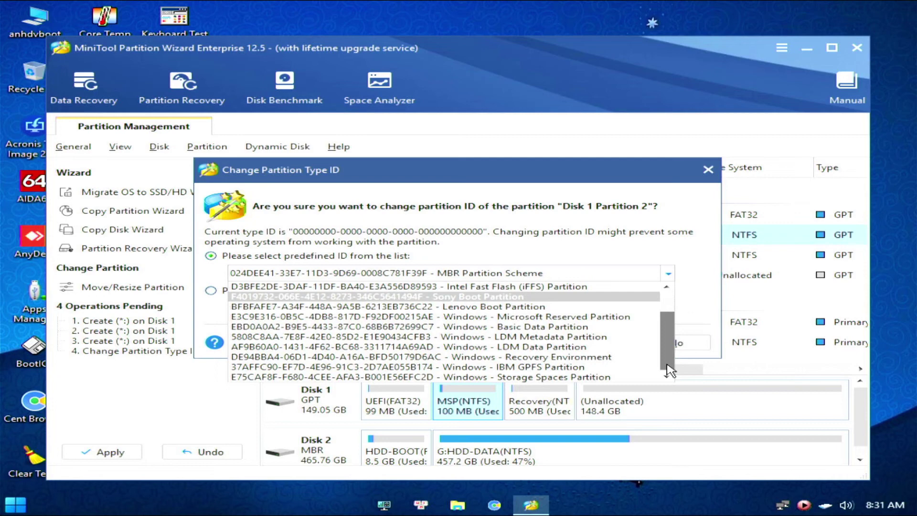
pyautogui.click(591, 324)
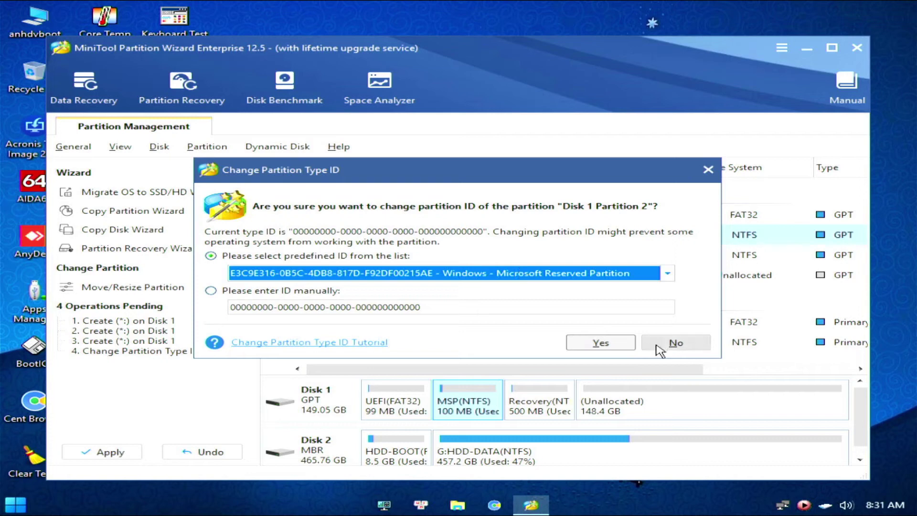
pyautogui.click(593, 346)
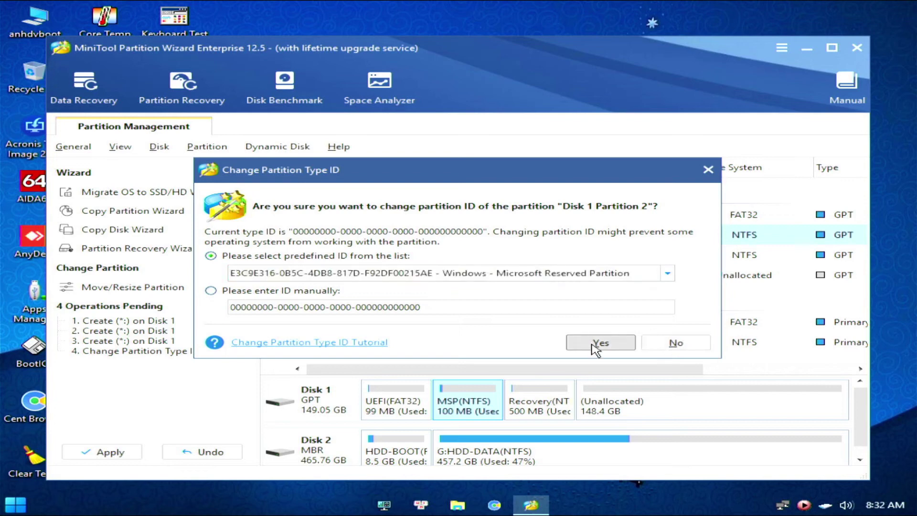
pyautogui.click(600, 343)
# Change the Recovery partition's type ID to the predefined Windows - Recovery Environment and confirm the change.
pyautogui.rightClick(541, 409)
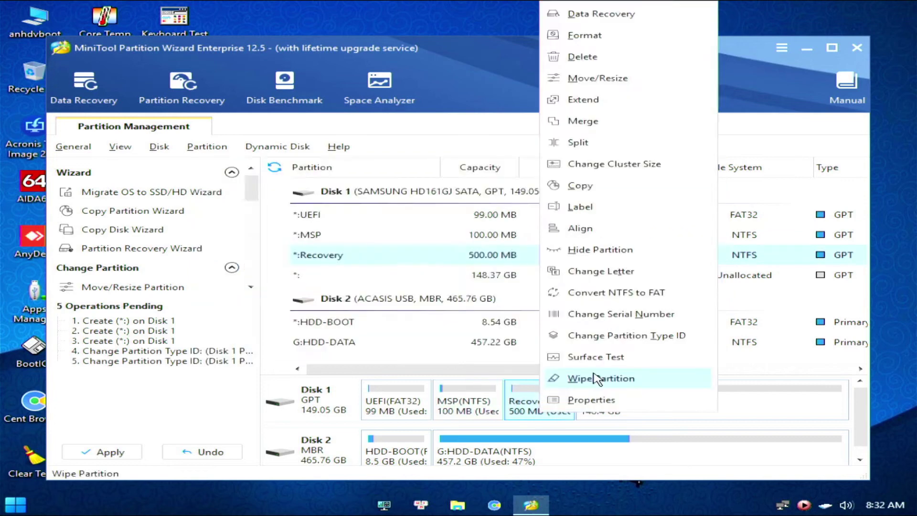
pyautogui.click(620, 337)
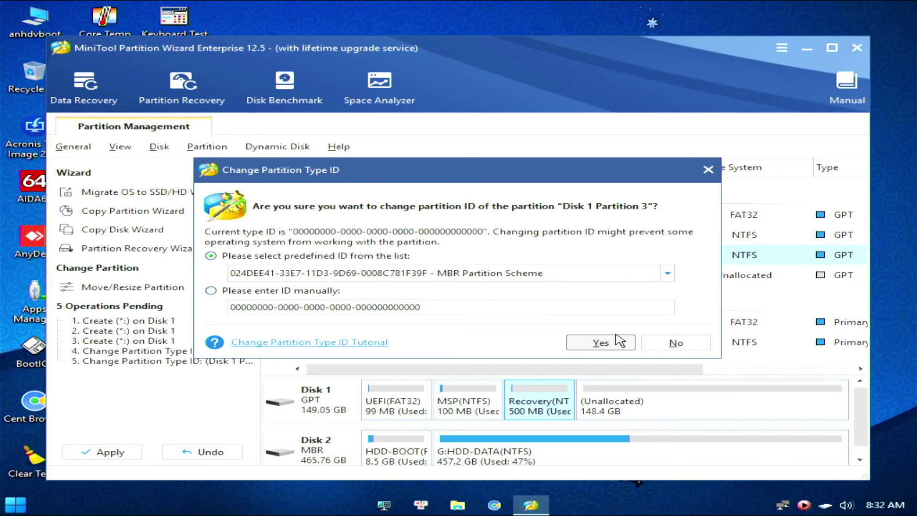
pyautogui.hotkey('alt', 'Down')
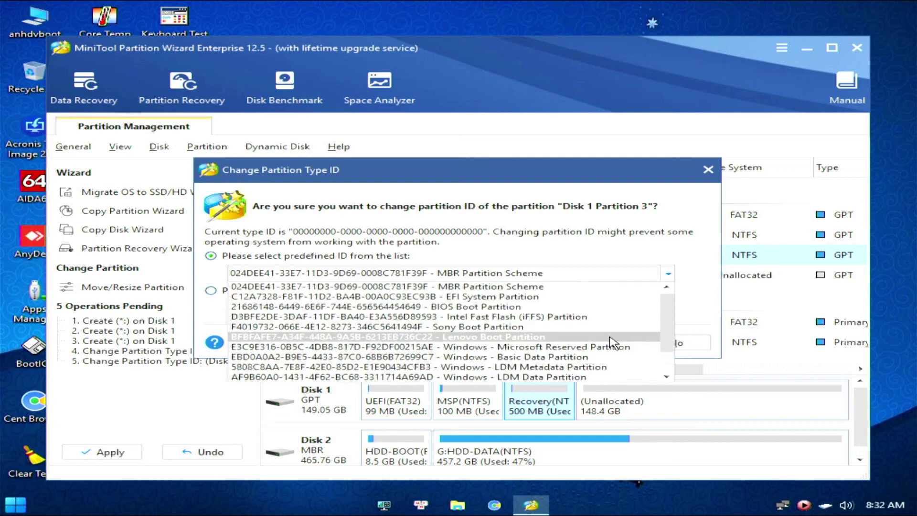
pyautogui.click(655, 327)
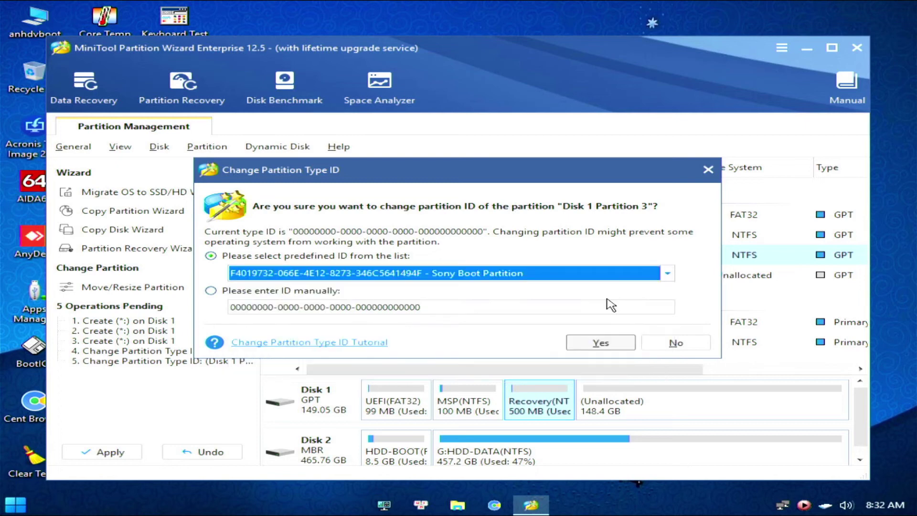
pyautogui.click(590, 273)
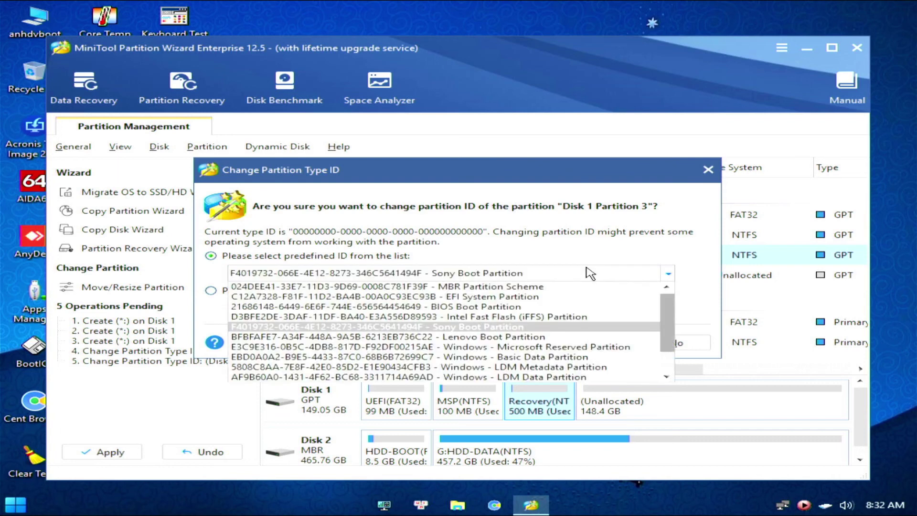
pyautogui.scroll(-1, 613, 367)
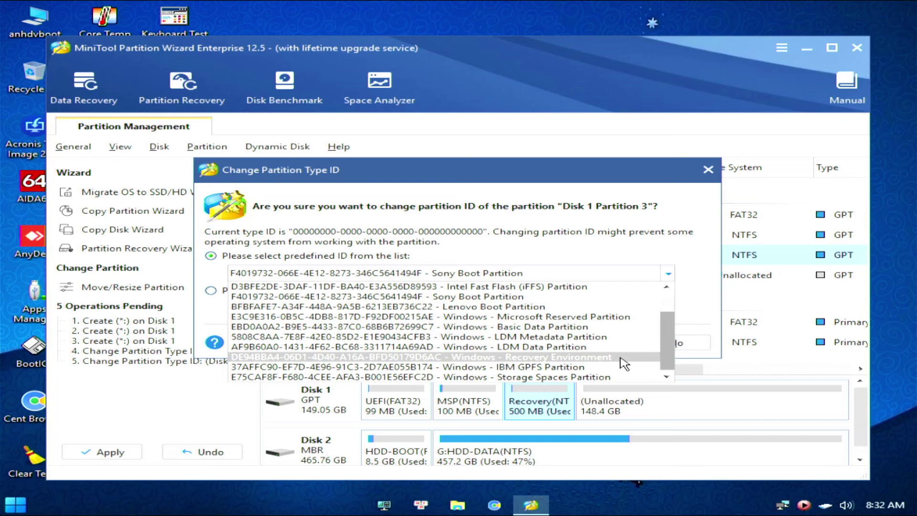
pyautogui.click(621, 358)
pyautogui.click(613, 349)
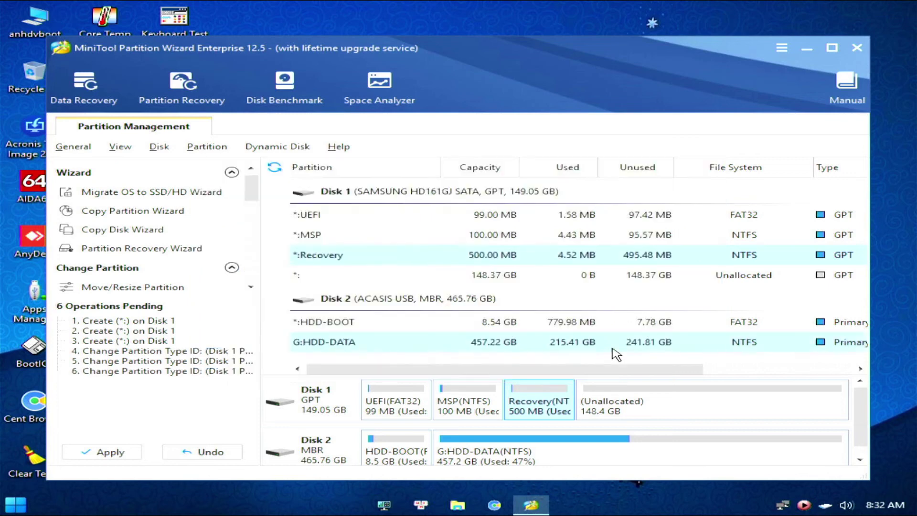
# Queue a 100 GB primary NTFS partition labelled windows, with drive letter C:, in Disk 1's unallocated space after Recovery.
pyautogui.click(645, 408)
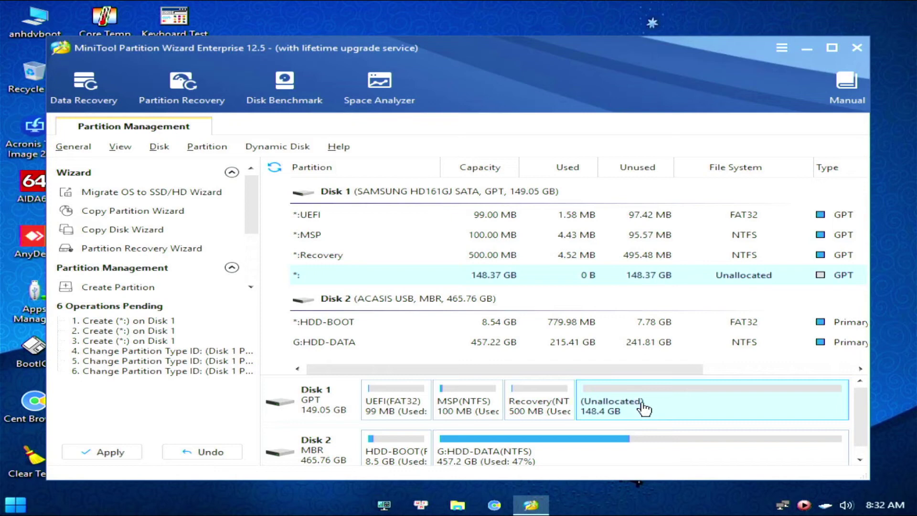
pyautogui.rightClick(645, 409)
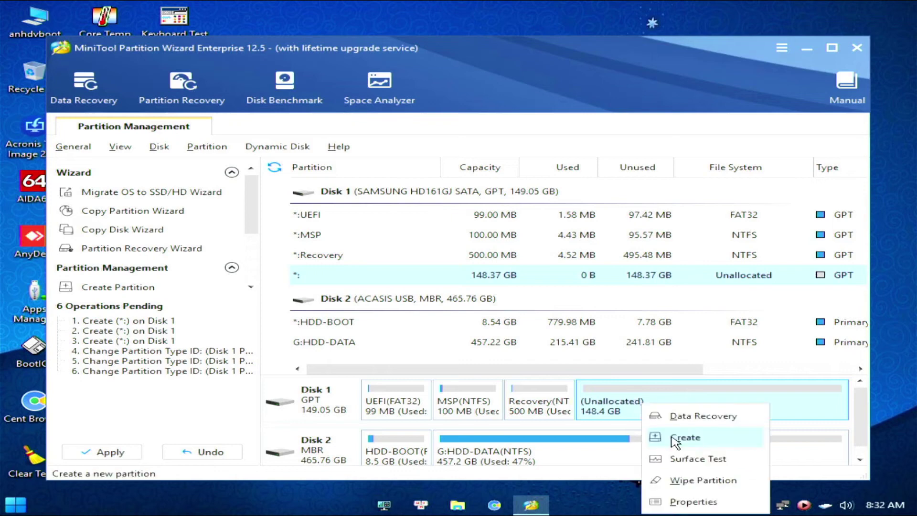
pyautogui.click(674, 439)
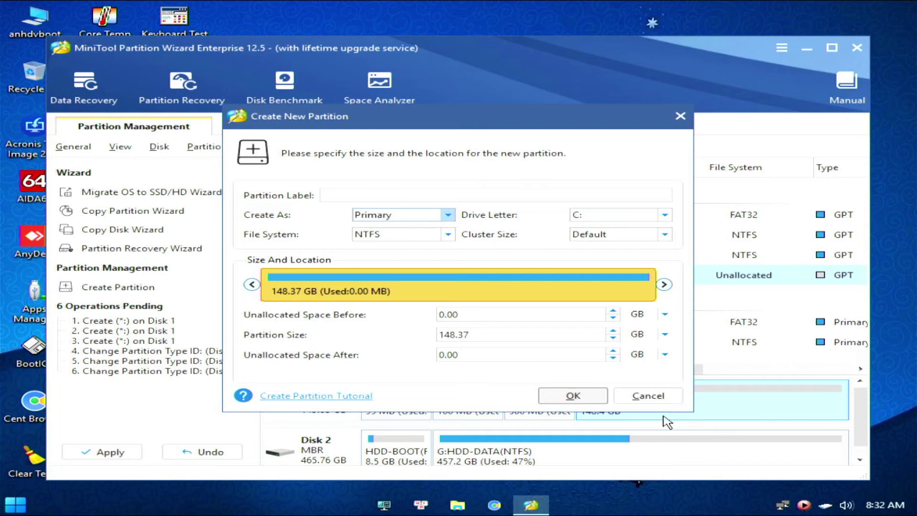
pyautogui.write('windows')
pyautogui.click(501, 335)
pyautogui.press('BackSpace')
pyautogui.press('BackSpace')
pyautogui.press('BackSpace')
pyautogui.press('BackSpace')
pyautogui.press('BackSpace')
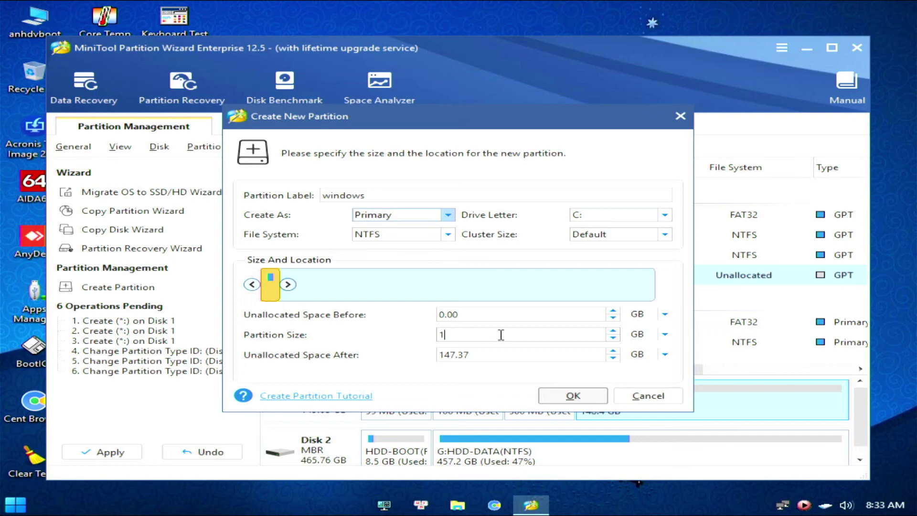
pyautogui.write('00')
pyautogui.press('Return')
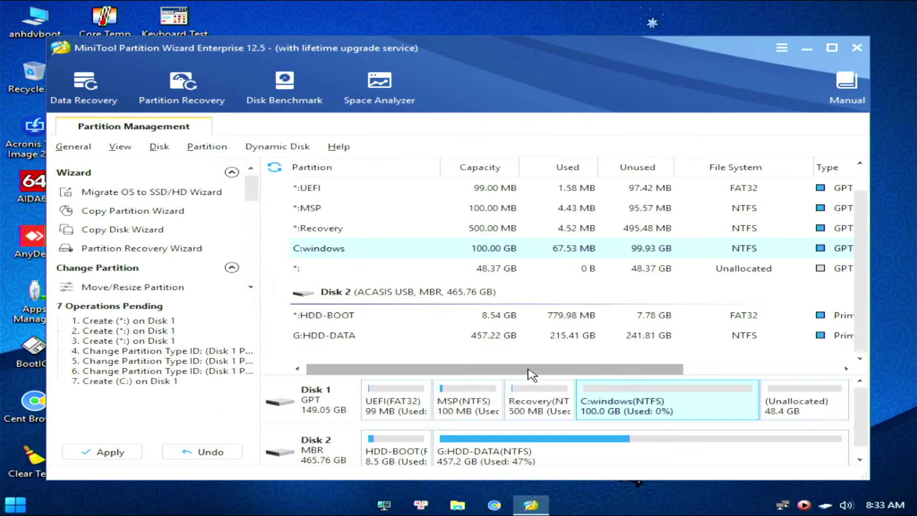
# Queue a primary NTFS partition labelled DATA, with drive letter D:, filling all of Disk 1's remaining unallocated space.
pyautogui.rightClick(815, 410)
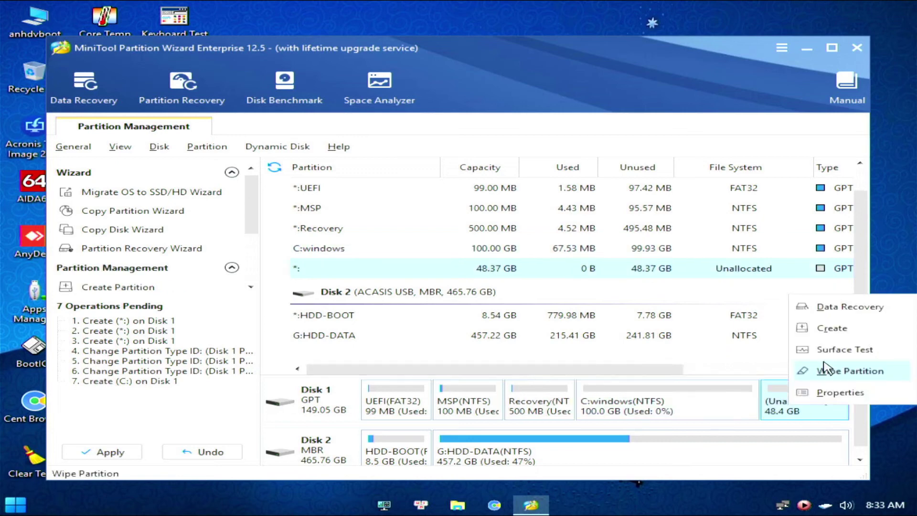
pyautogui.click(824, 368)
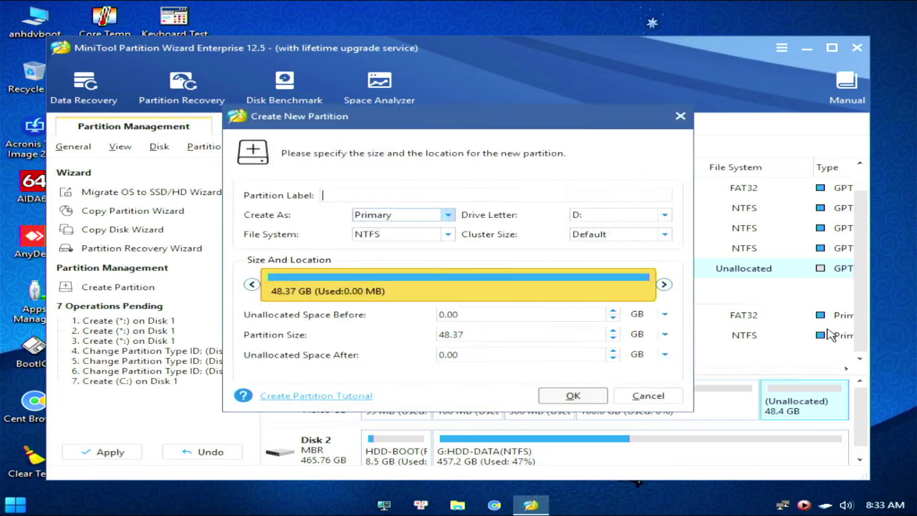
pyautogui.write('DATA')
pyautogui.click(573, 396)
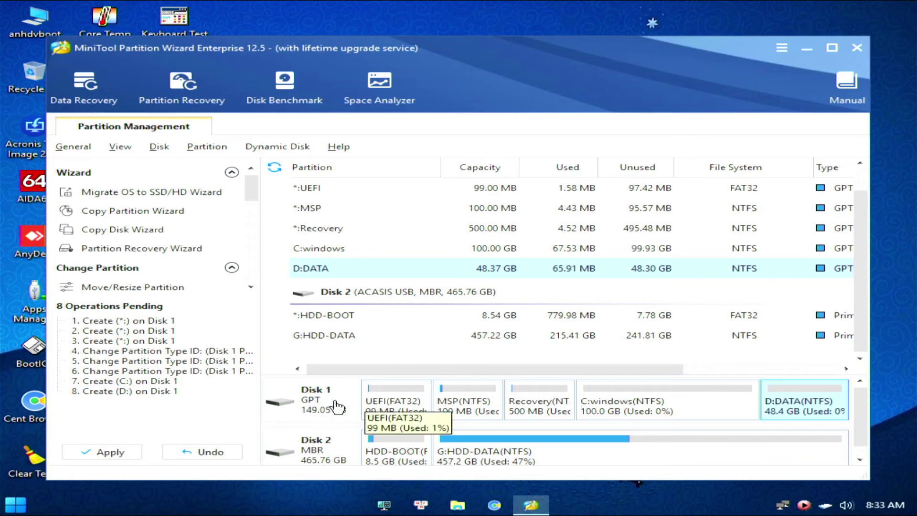
# Apply all pending partition operations to Disk 1 and quit the partition program.
pyautogui.click(97, 456)
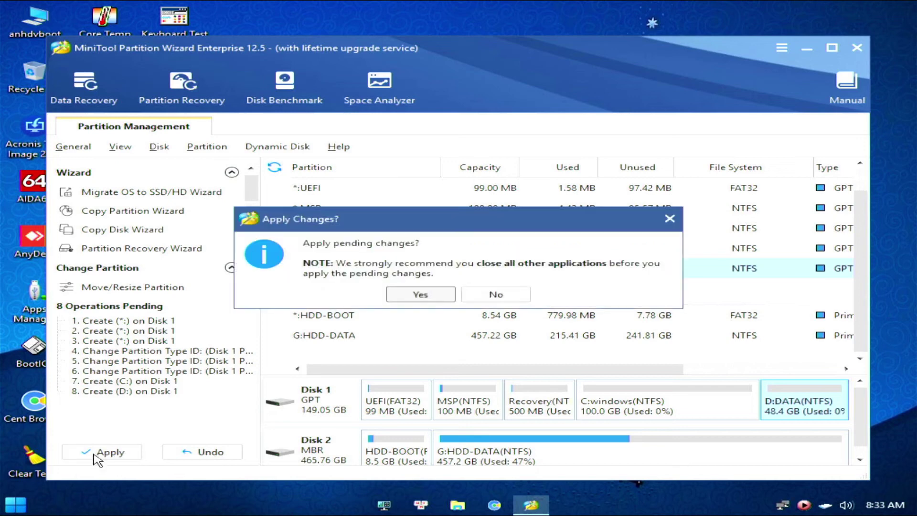
pyautogui.click(420, 295)
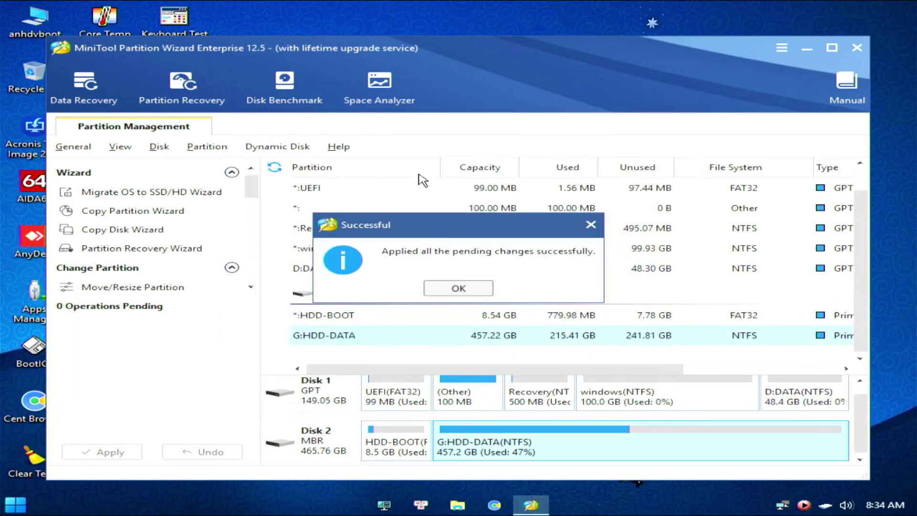
pyautogui.click(451, 291)
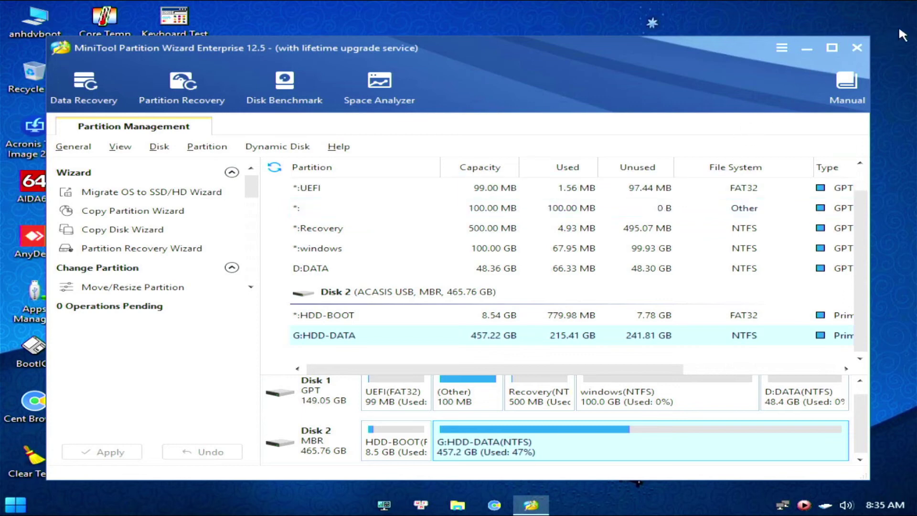
pyautogui.click(857, 50)
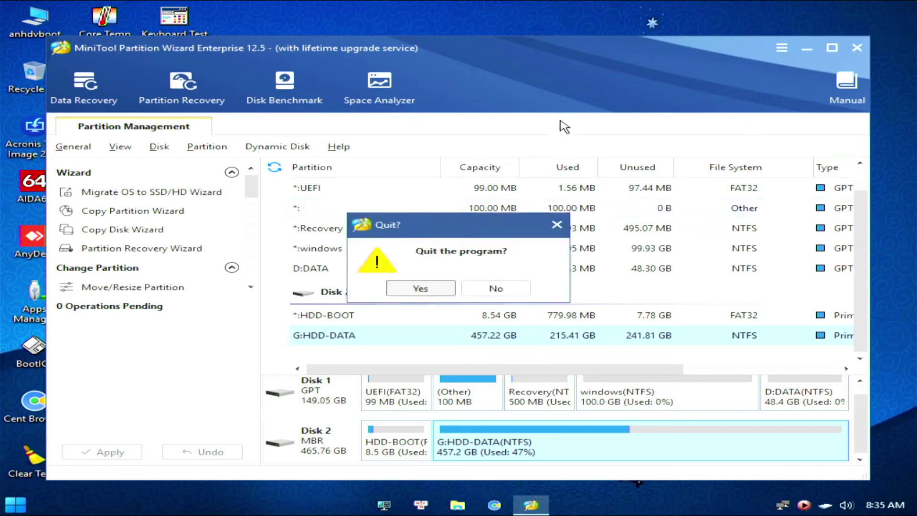
pyautogui.click(422, 288)
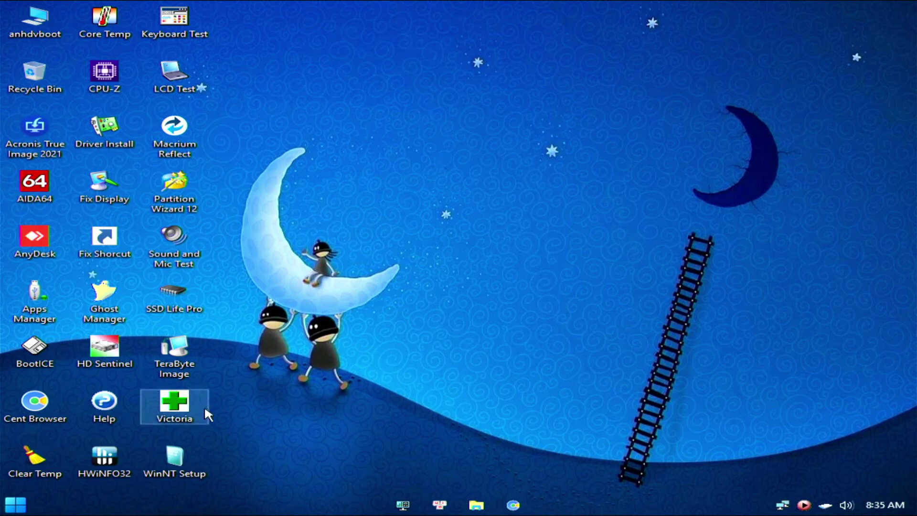
# Launch WinNT Setup from the desktop and set the boot drive to the UEFI (Y:) partition.
pyautogui.doubleClick(172, 467)
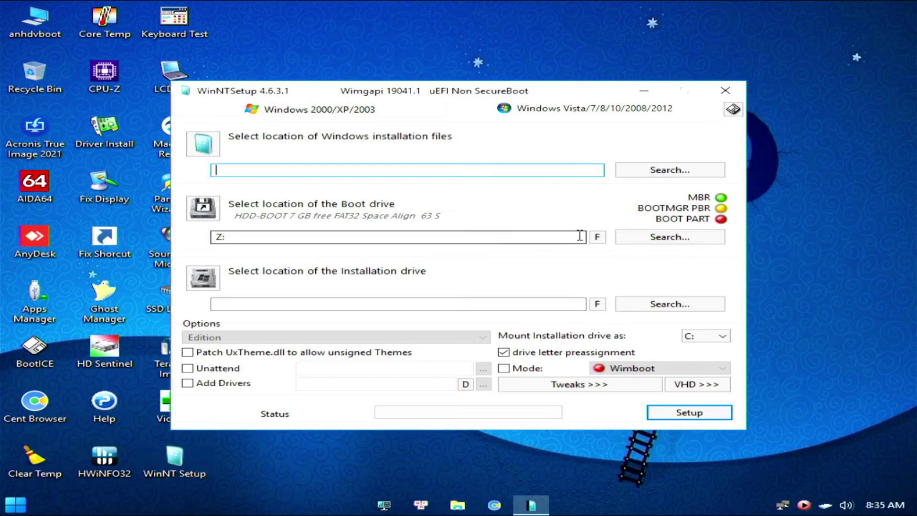
pyautogui.click(638, 241)
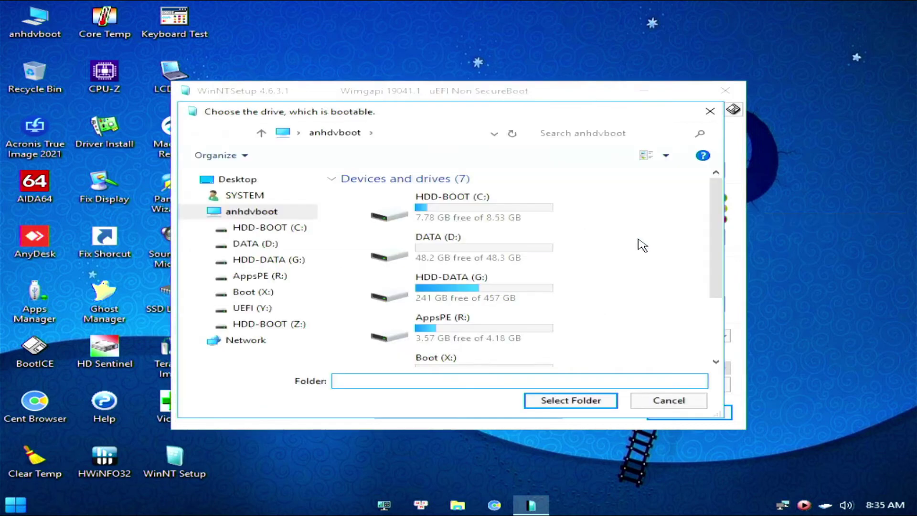
pyautogui.scroll(-2, 642, 245)
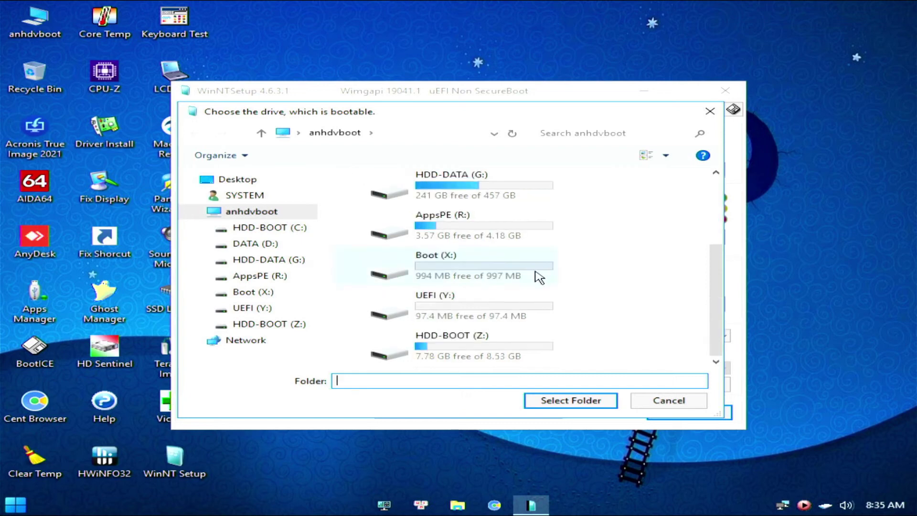
pyautogui.click(462, 310)
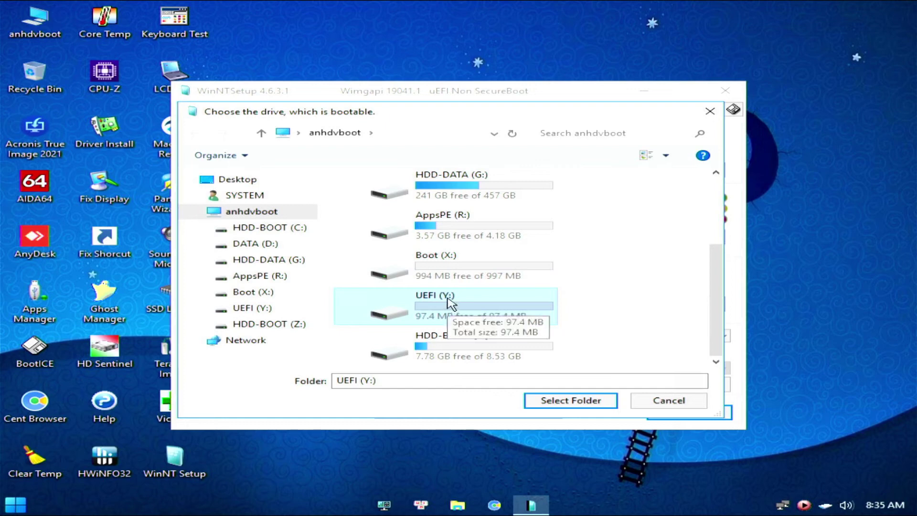
pyautogui.click(556, 397)
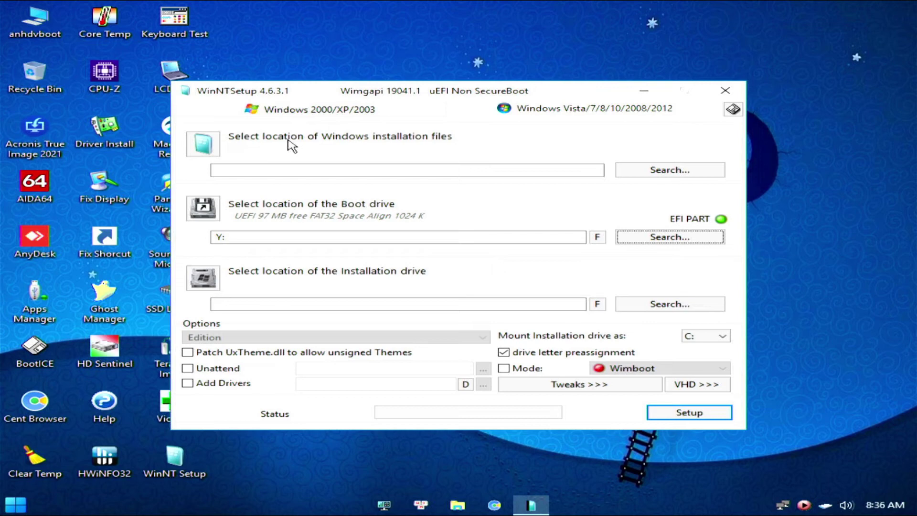
# Locate the install.wim image on the HDD-DATA (G:) drive in the file manager and close the window.
pyautogui.doubleClick(22, 13)
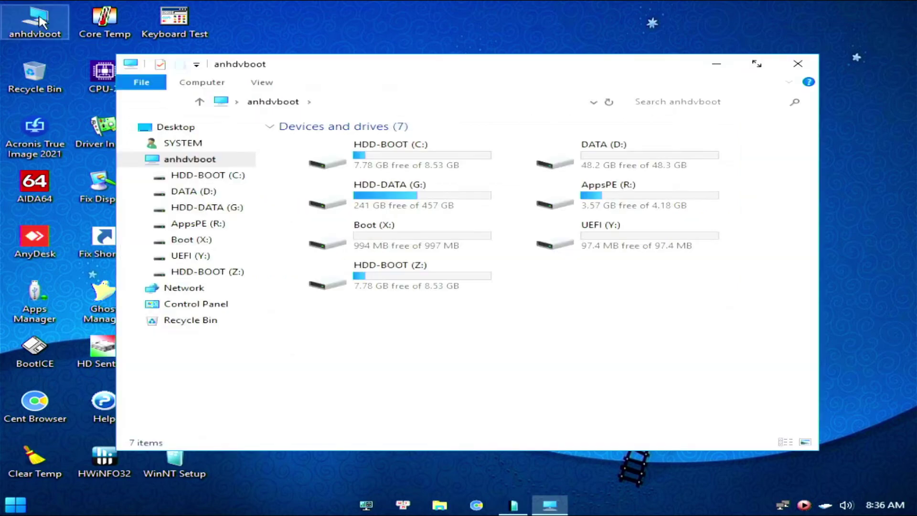
pyautogui.doubleClick(427, 208)
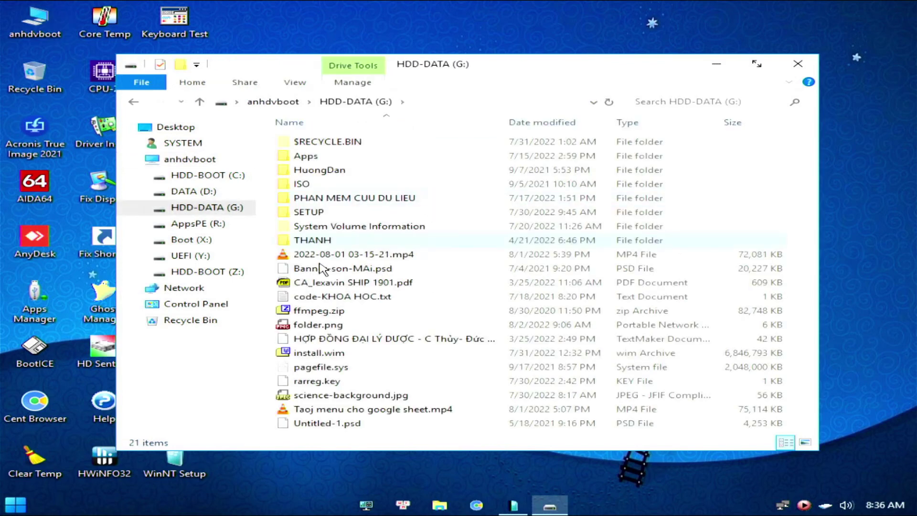
pyautogui.click(328, 356)
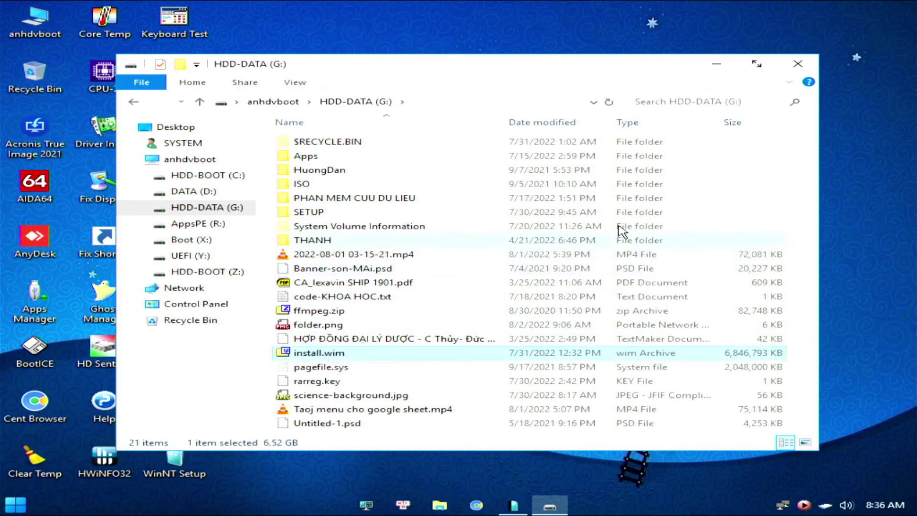
pyautogui.click(797, 64)
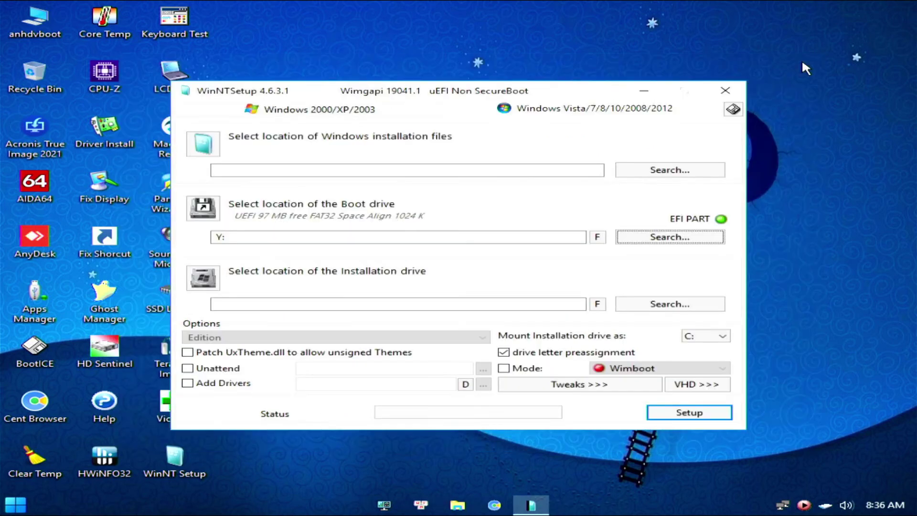
# Select install.wim on the HDD-DATA (G:) drive as the Windows installation file in WinNT Setup.
pyautogui.click(640, 171)
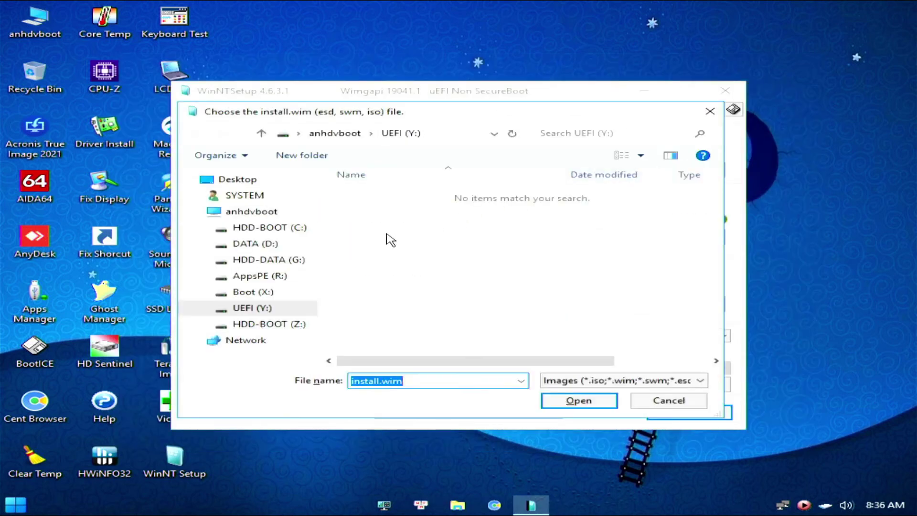
pyautogui.click(274, 265)
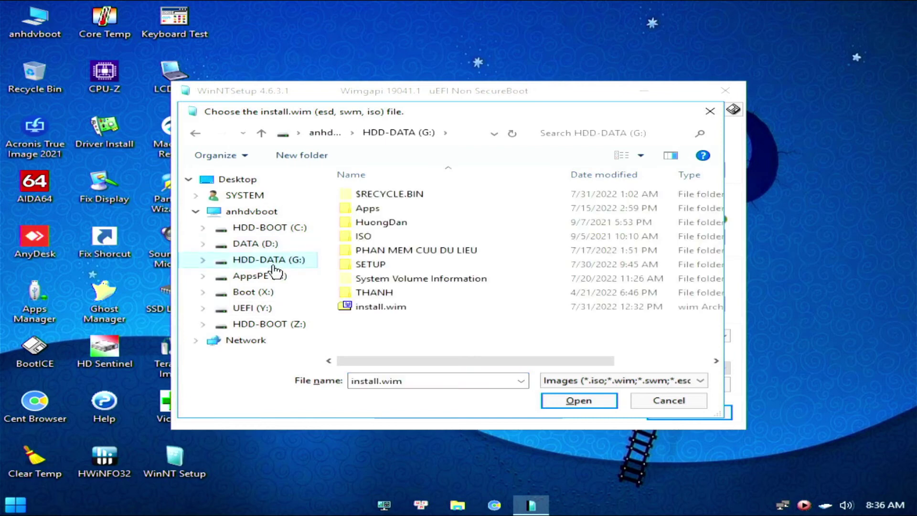
pyautogui.click(414, 311)
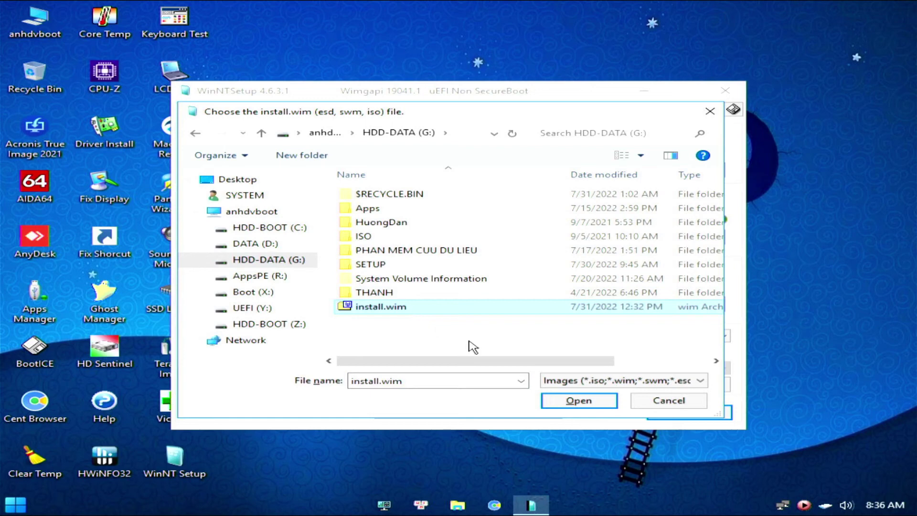
pyautogui.click(561, 401)
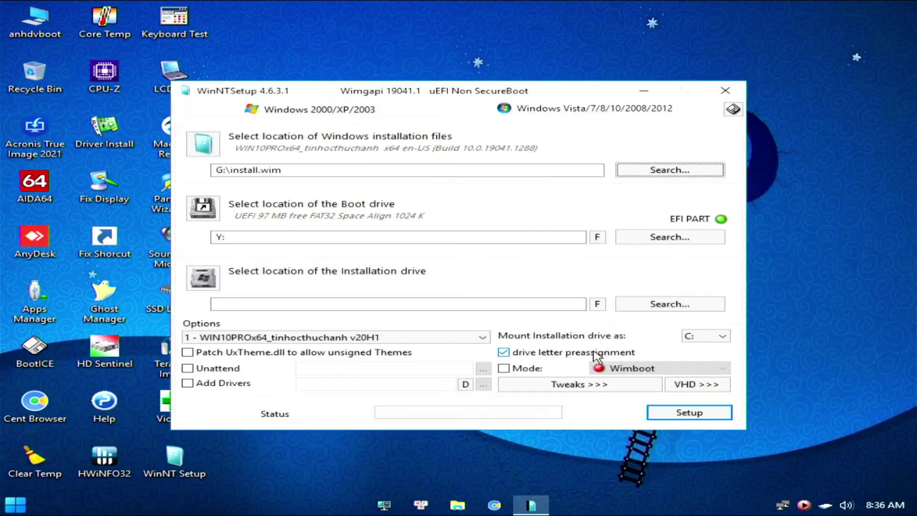
# Check the available installation drives for the Windows partition, cancel the drive selection and close WinNT Setup.
pyautogui.click(654, 305)
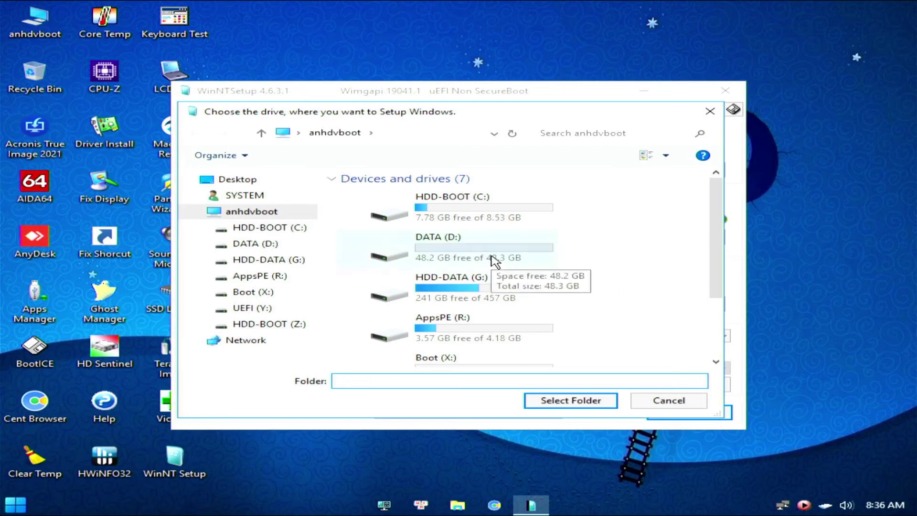
pyautogui.scroll(-3, 494, 261)
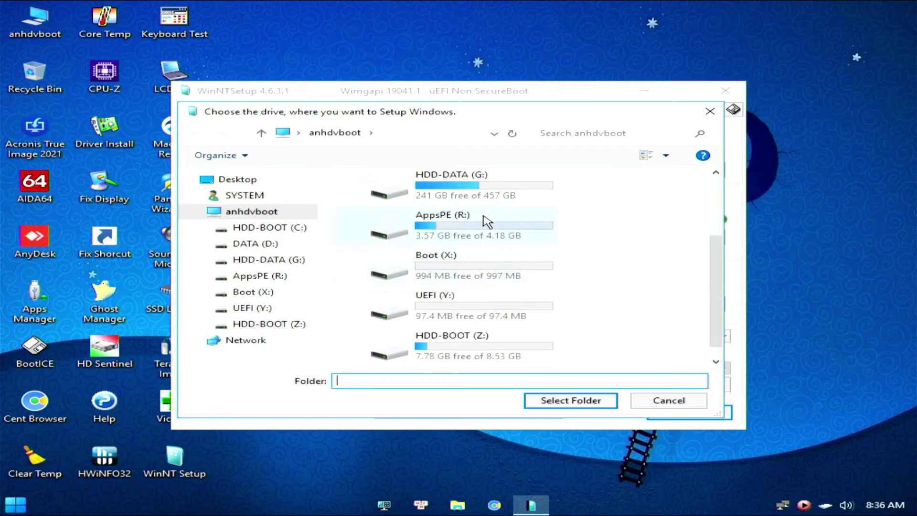
pyautogui.scroll(3, 486, 221)
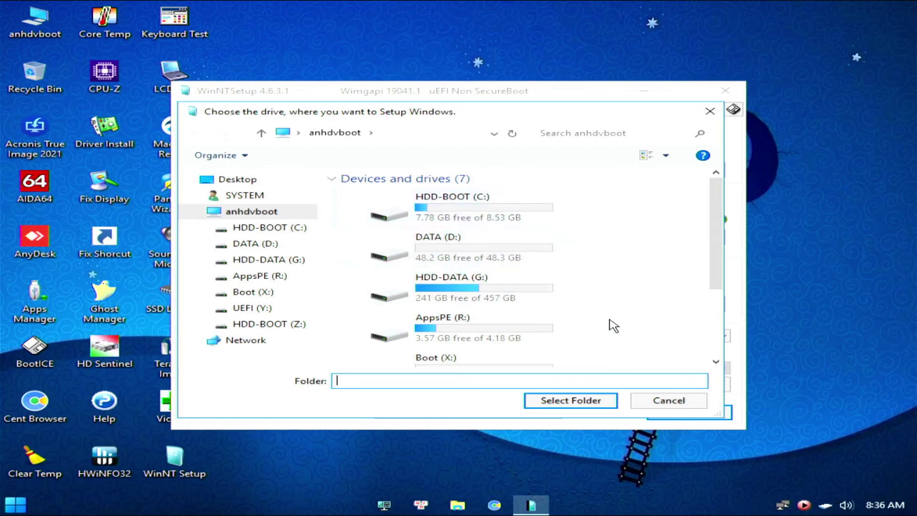
pyautogui.scroll(-3, 613, 326)
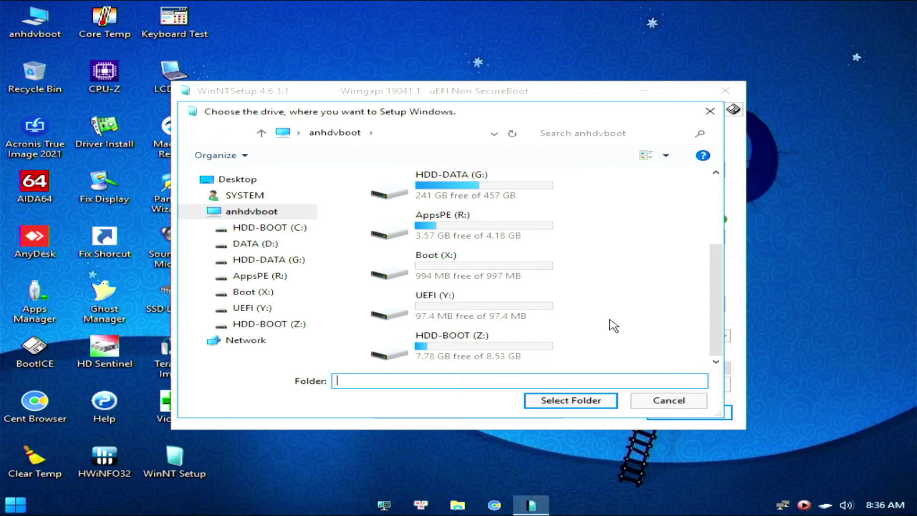
pyautogui.scroll(3, 613, 327)
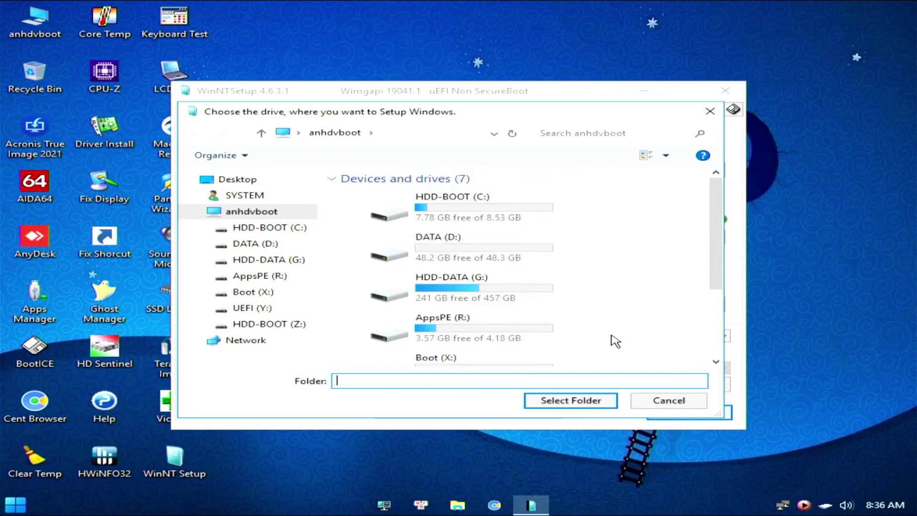
pyautogui.click(673, 402)
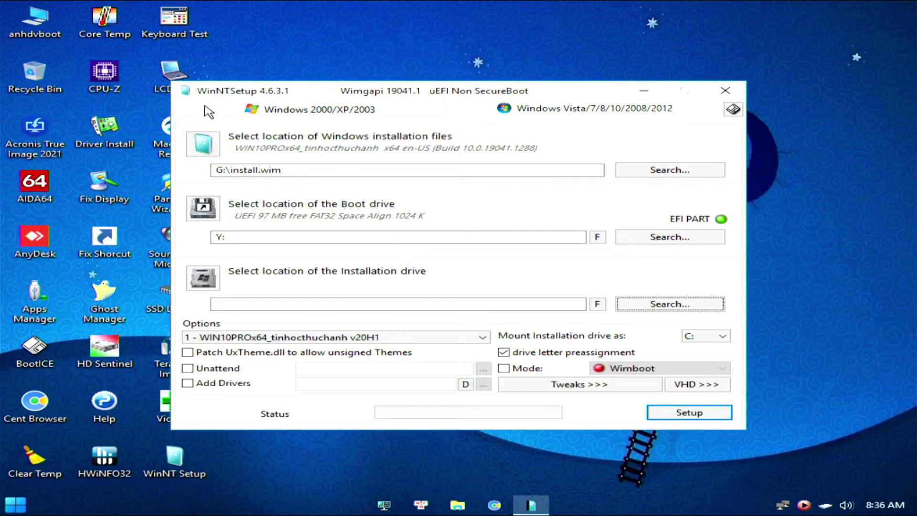
pyautogui.click(241, 107)
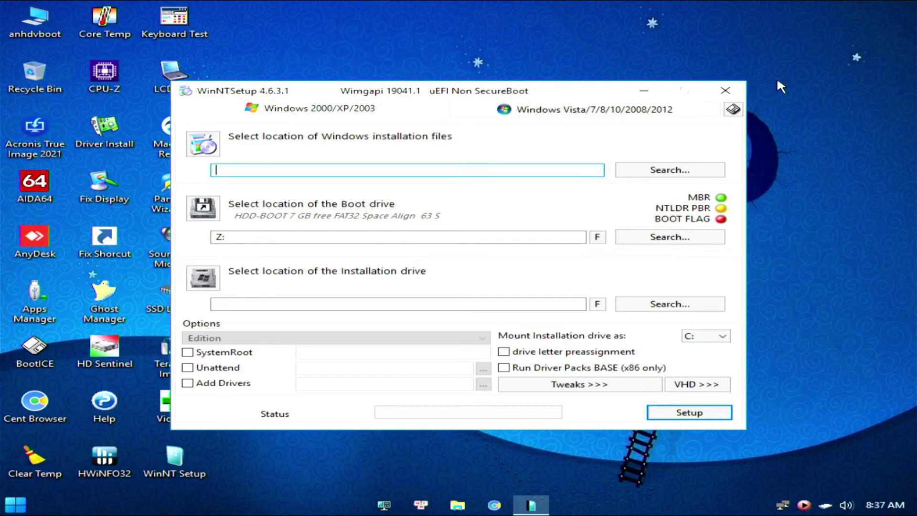
pyautogui.click(724, 91)
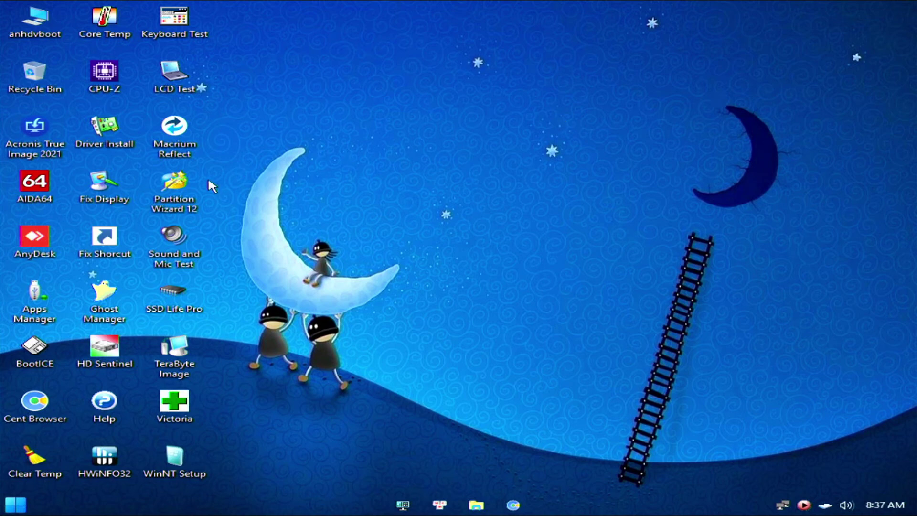
# Launch Partition Wizard 12 from the desktop and assign drive letter E: to the windows partition on Disk 1.
pyautogui.doubleClick(162, 196)
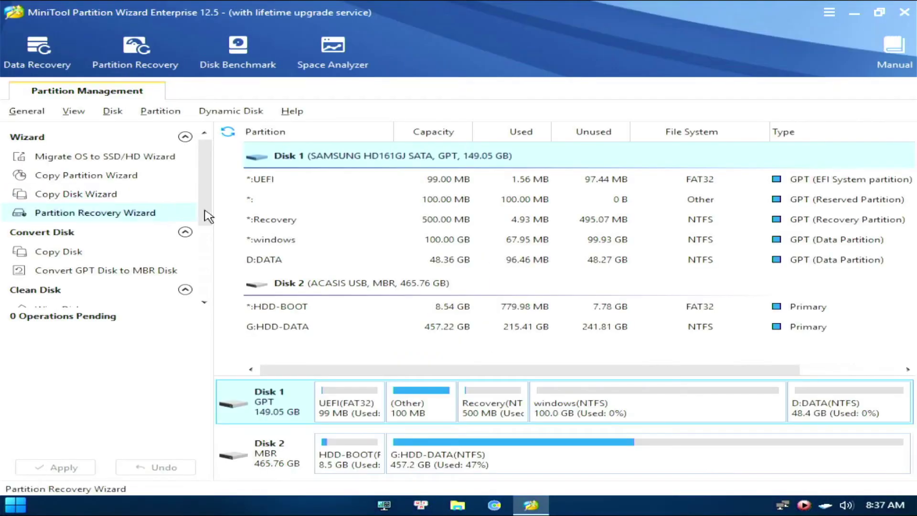
pyautogui.click(624, 415)
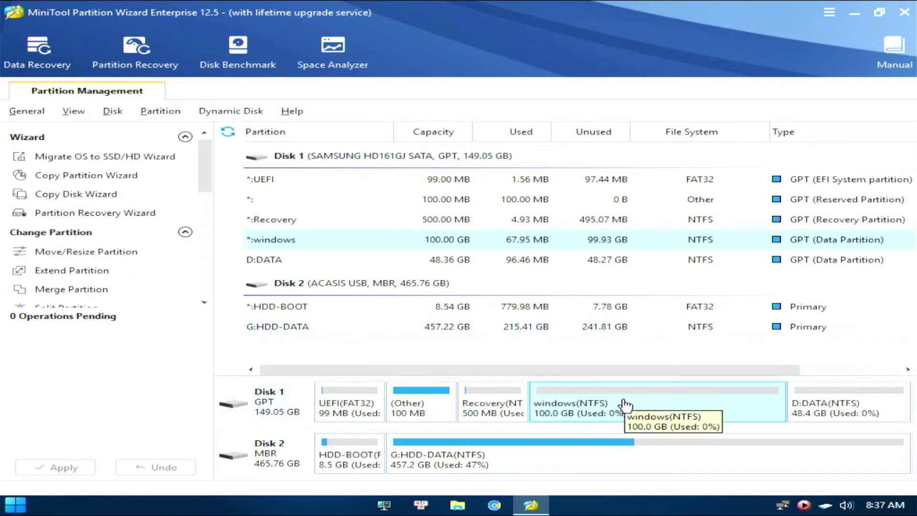
pyautogui.rightClick(624, 406)
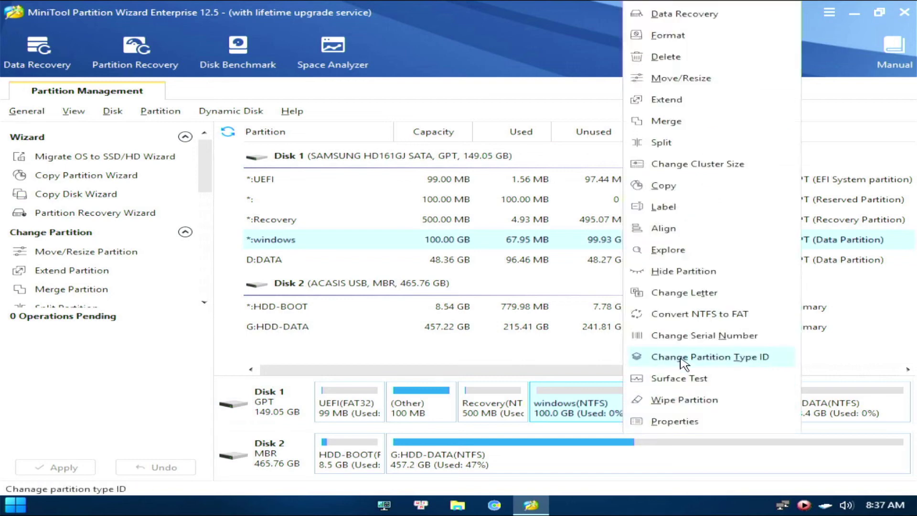
pyautogui.click(660, 295)
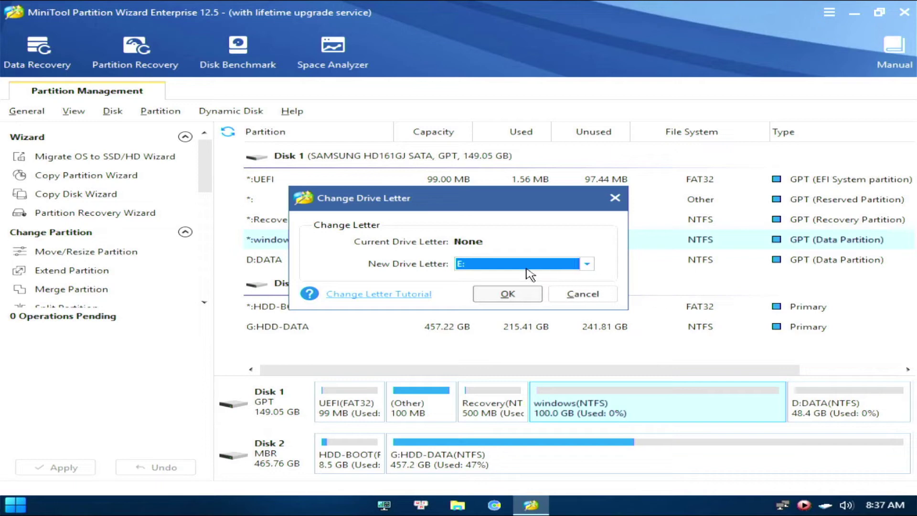
pyautogui.click(512, 292)
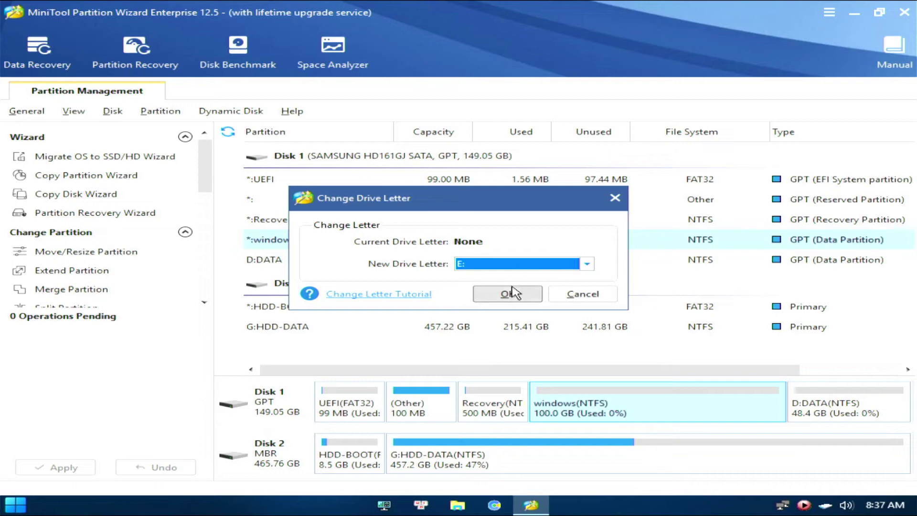
pyautogui.click(511, 290)
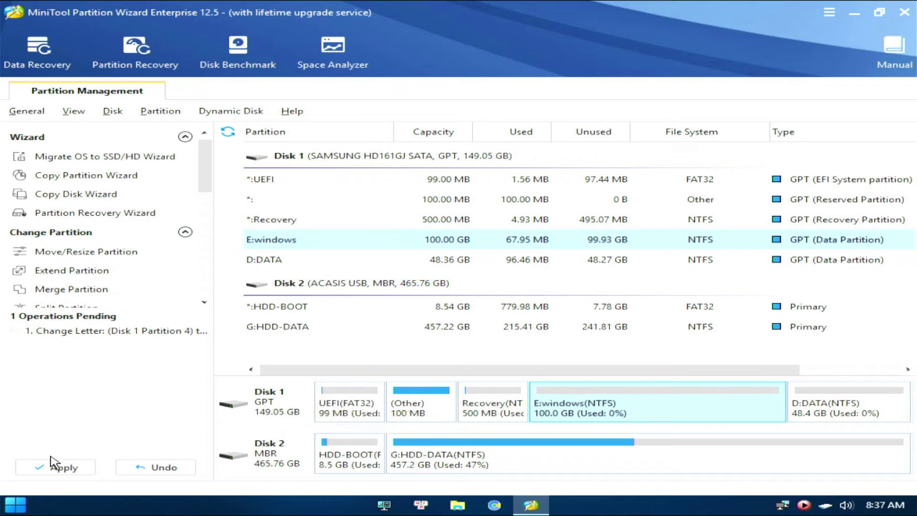
# Apply the pending drive letter change and quit the partition program.
pyautogui.click(22, 473)
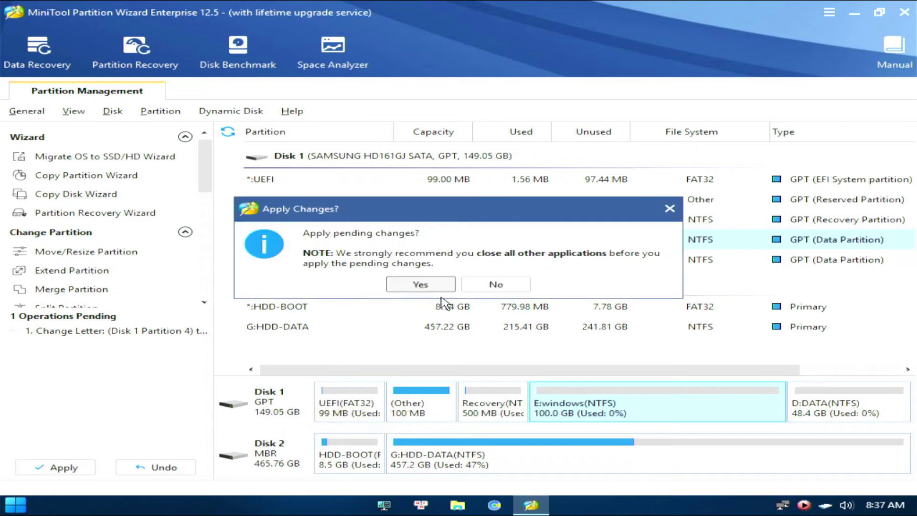
pyautogui.click(429, 285)
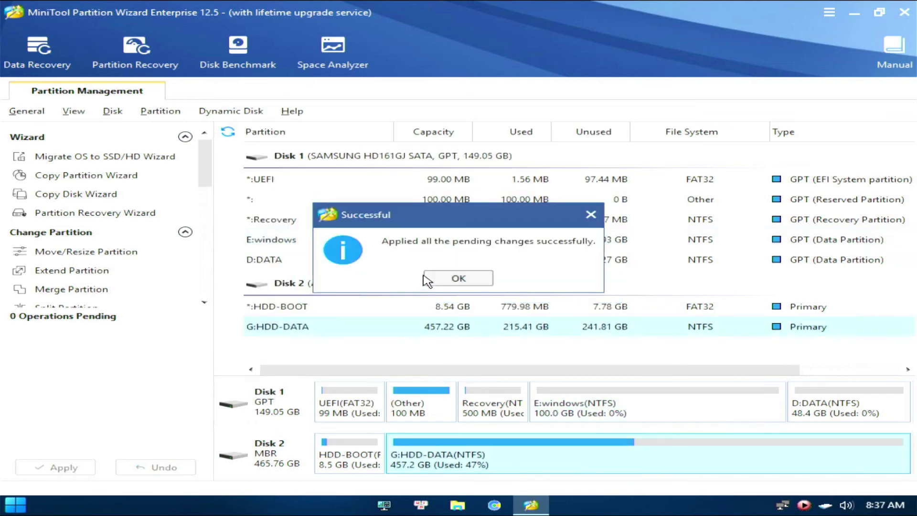
pyautogui.click(460, 278)
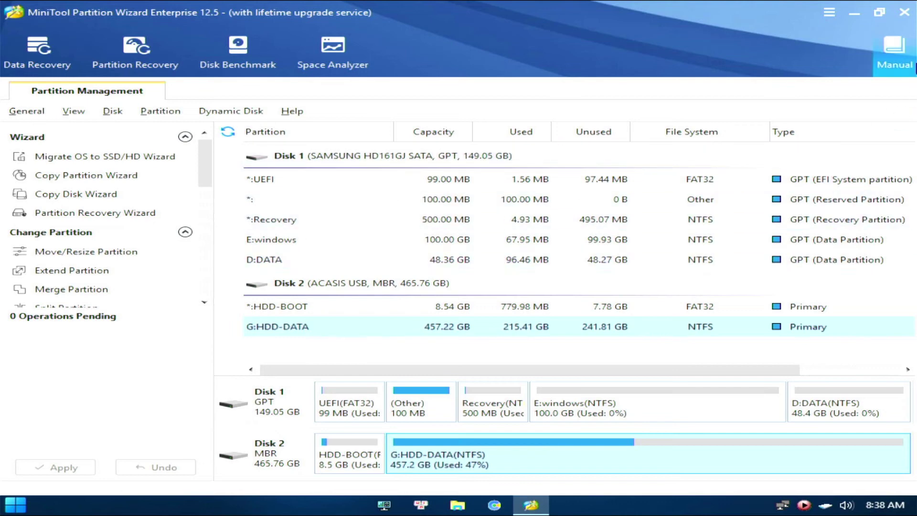
pyautogui.click(904, 12)
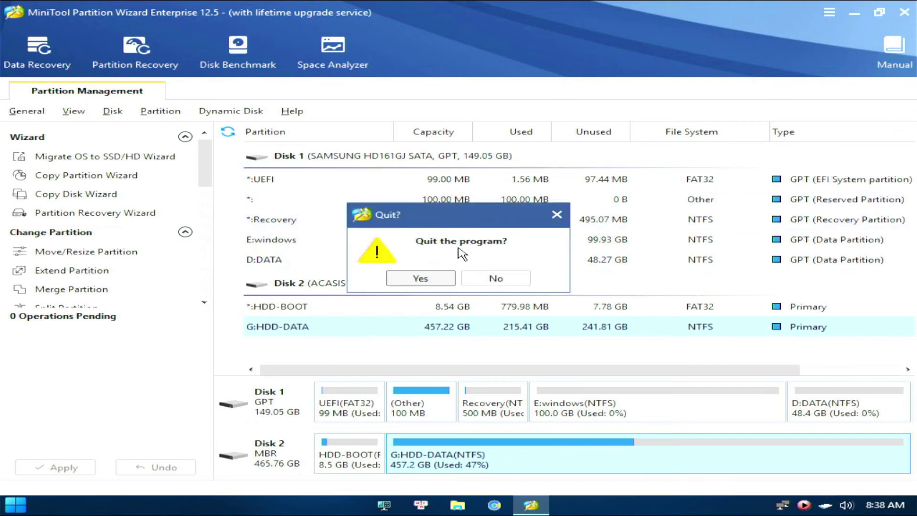
pyautogui.click(436, 277)
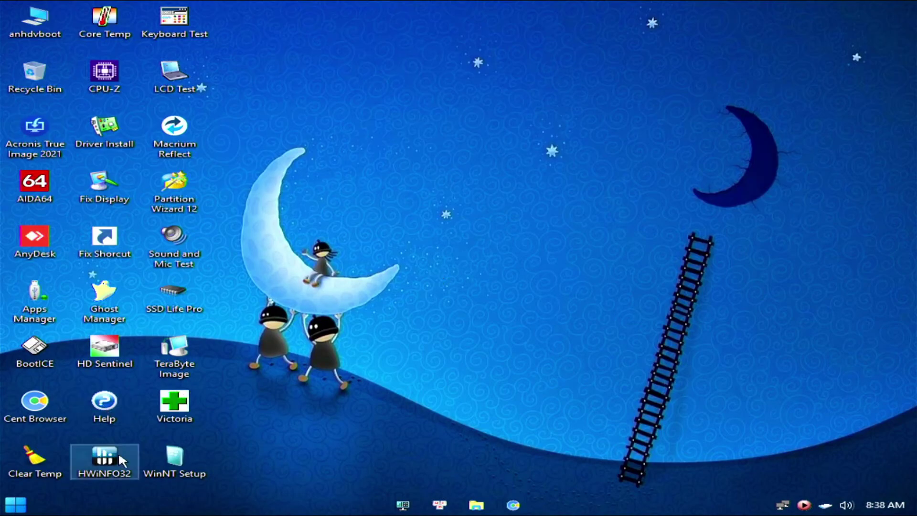
# Launch WinNT Setup from the desktop and choose install.wim on HDD-DATA (G:) as the Windows installation file.
pyautogui.doubleClick(206, 459)
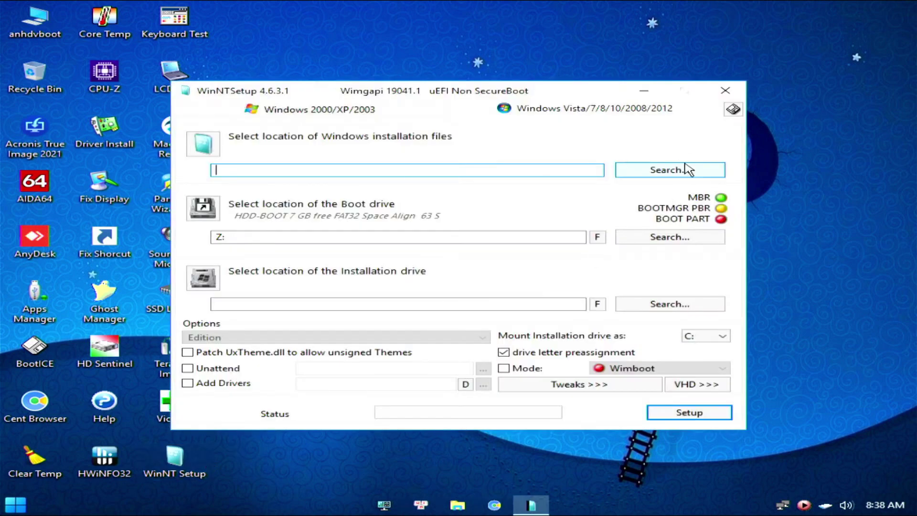
pyautogui.click(677, 176)
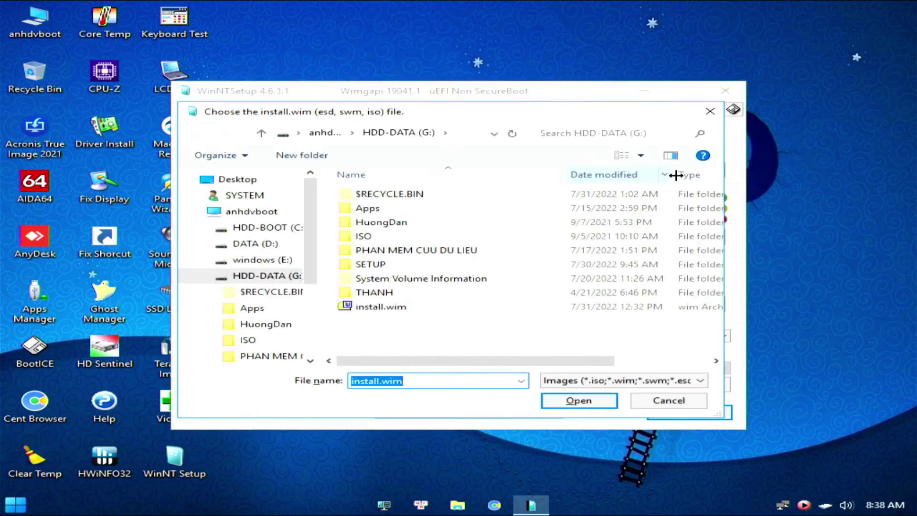
pyautogui.click(614, 406)
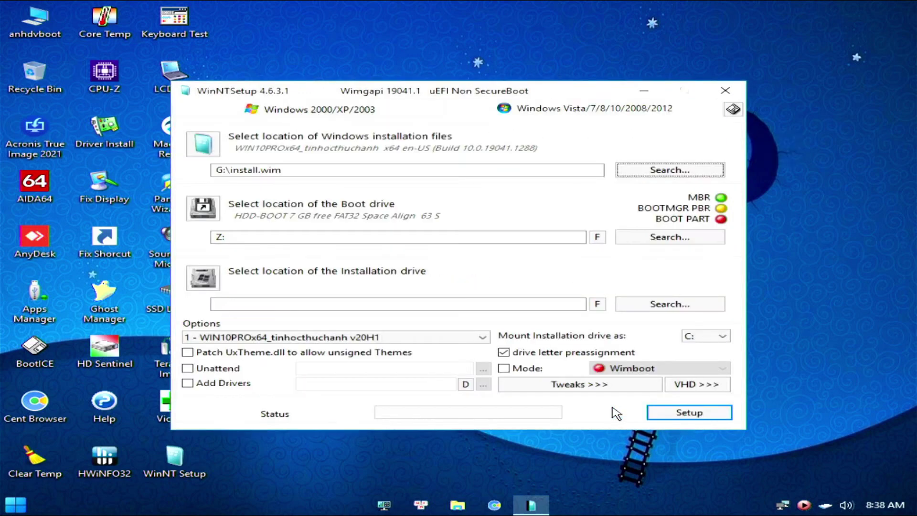
# Set the boot drive to the UEFI (Y:) partition and check its EFI PART indicator.
pyautogui.click(663, 238)
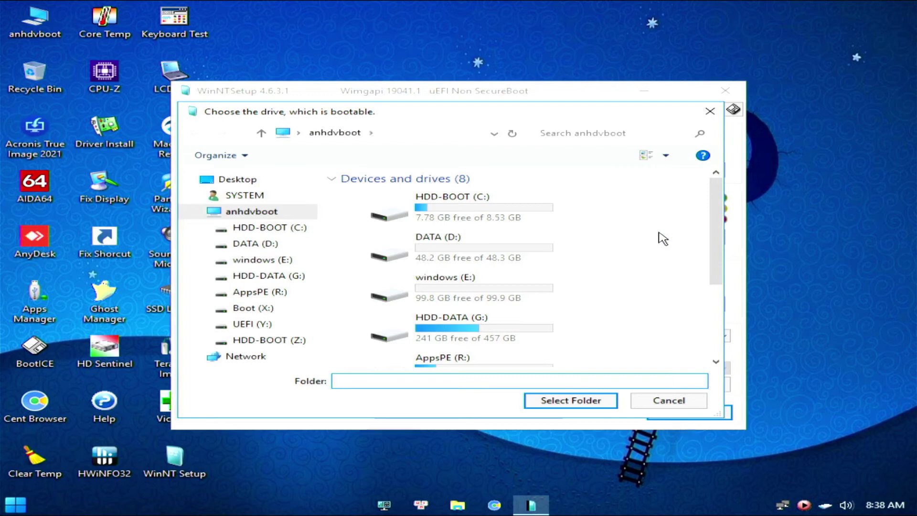
pyautogui.scroll(-3, 561, 277)
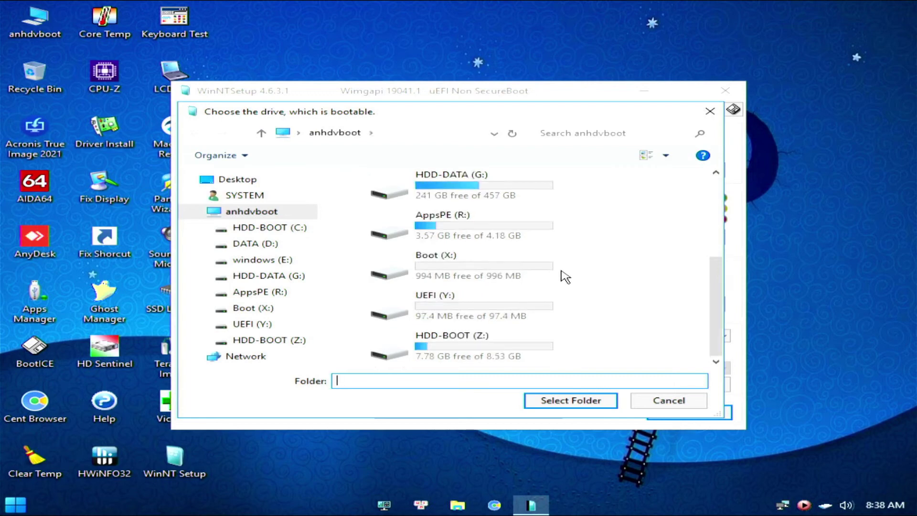
pyautogui.doubleClick(499, 304)
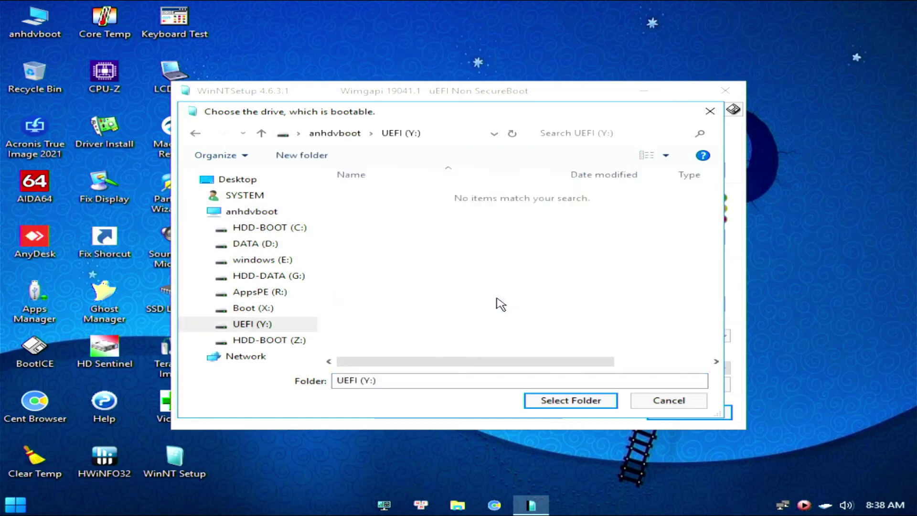
pyautogui.click(594, 402)
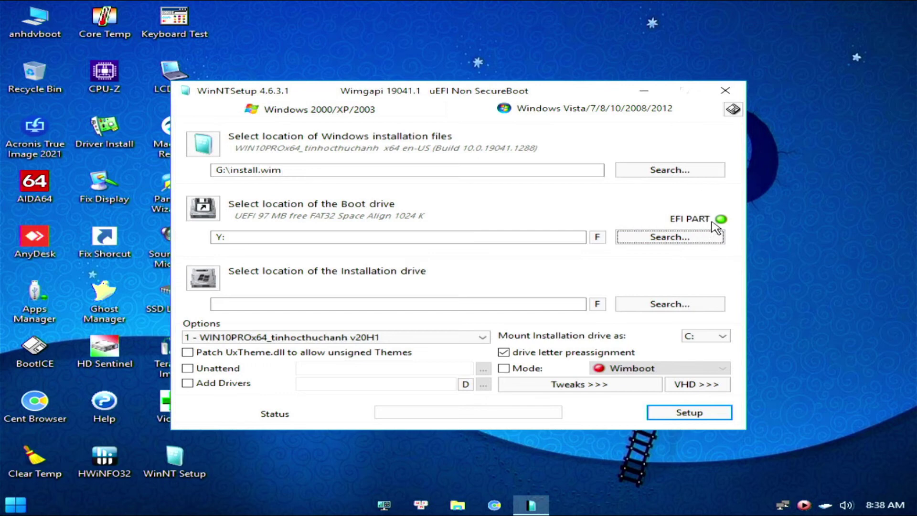
pyautogui.moveTo(720, 223)
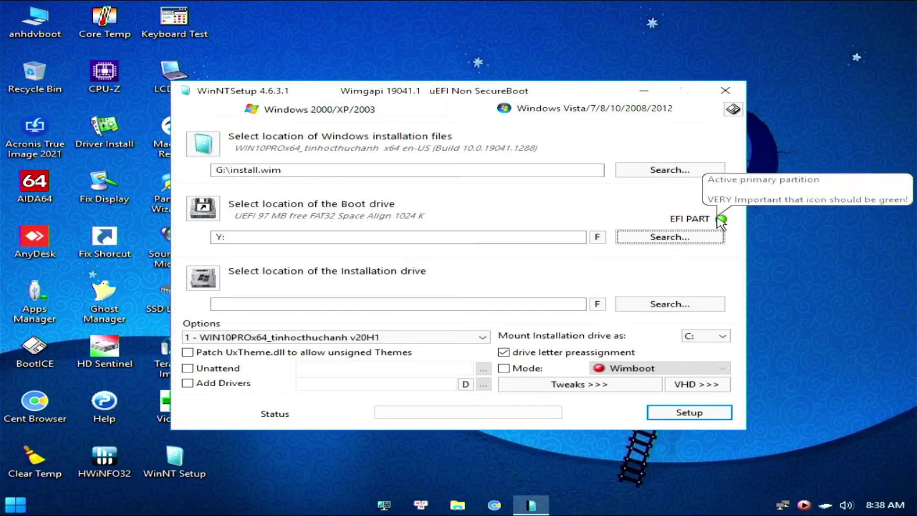
# Set the installation drive to the windows (E:) partition and keep the WIN10PROx64_tinhocthuchanh v20H1 edition.
pyautogui.click(662, 307)
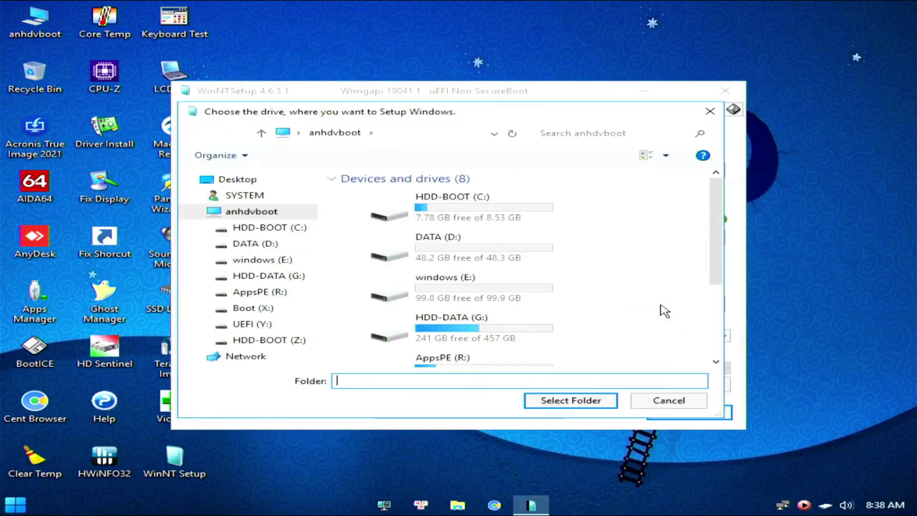
pyautogui.click(504, 299)
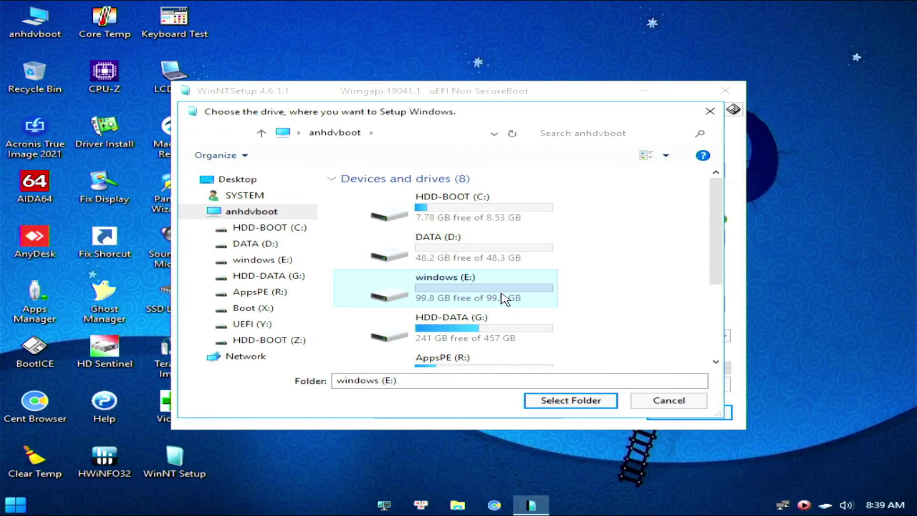
pyautogui.click(552, 402)
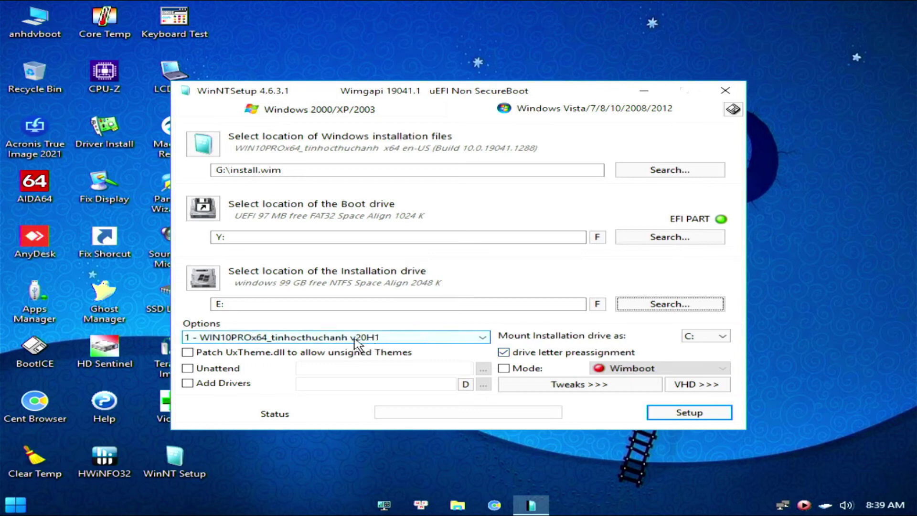
pyautogui.click(290, 337)
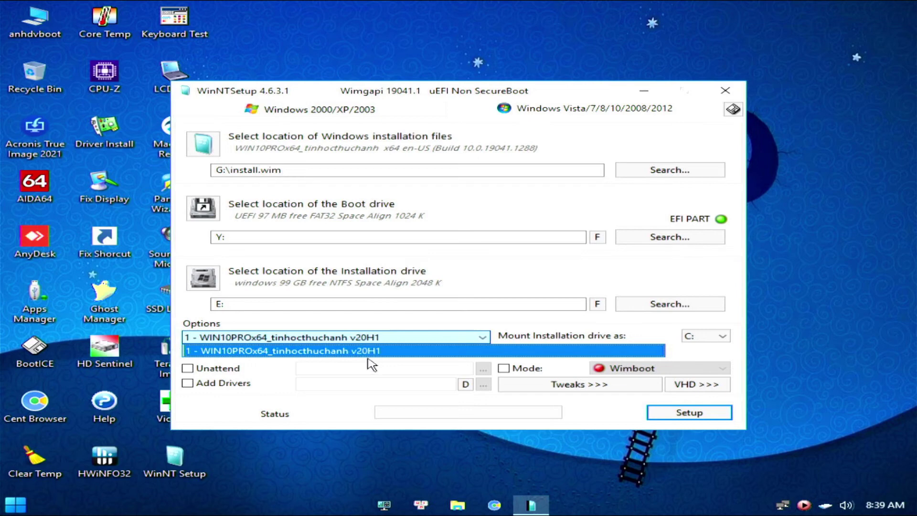
pyautogui.click(359, 404)
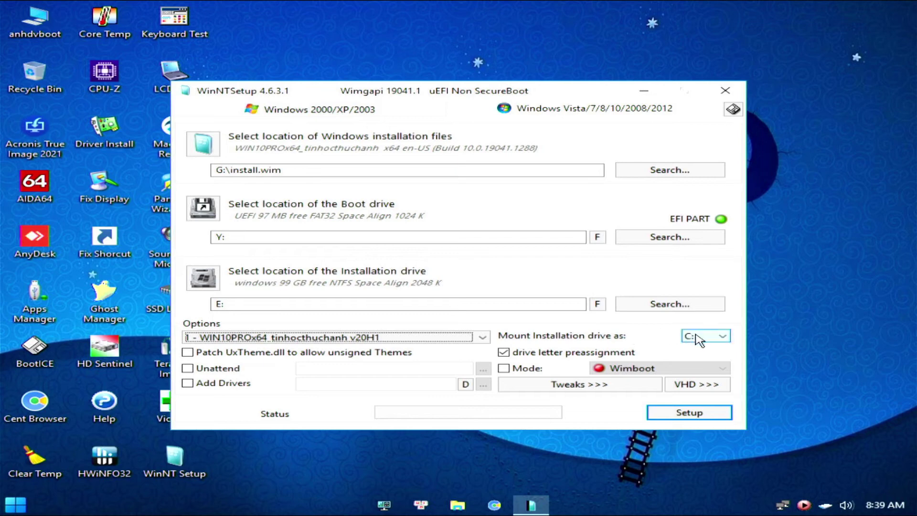
# Start the Windows setup and accept the default UEFI boot code options to apply the image.
pyautogui.click(693, 419)
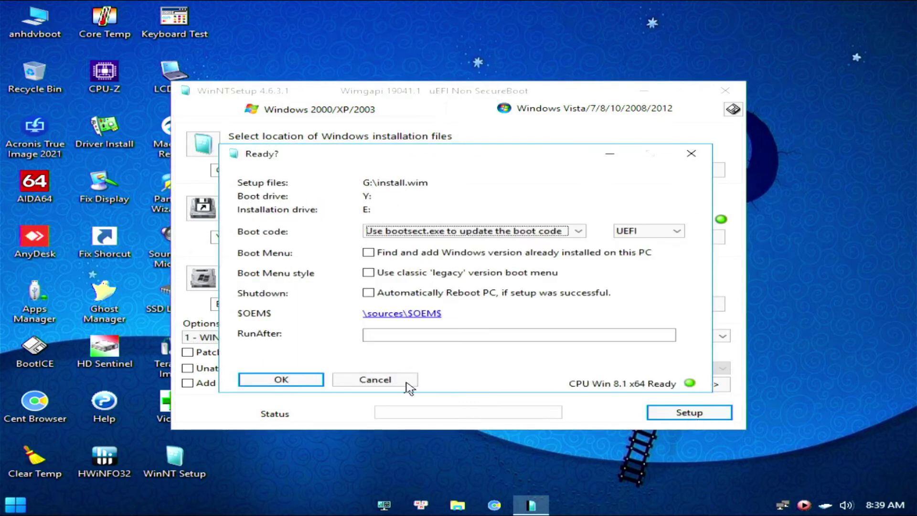
pyautogui.click(304, 382)
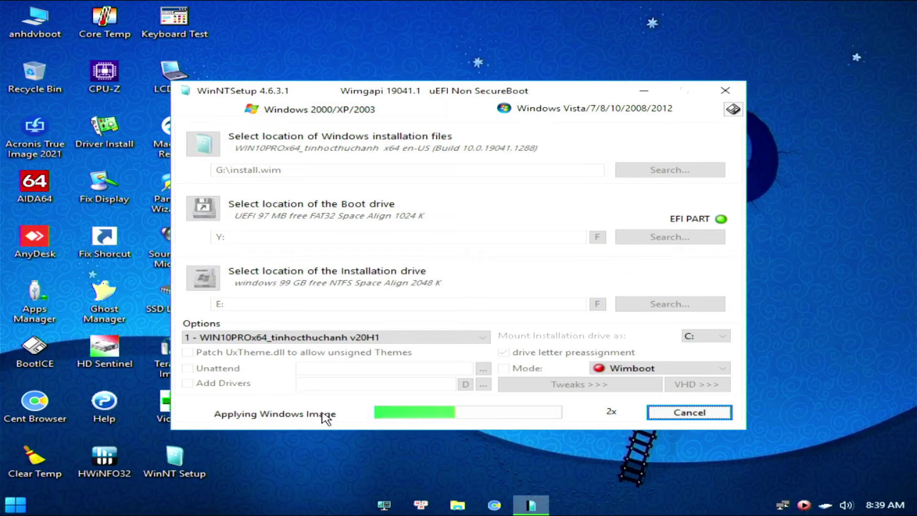
pyautogui.click(334, 448)
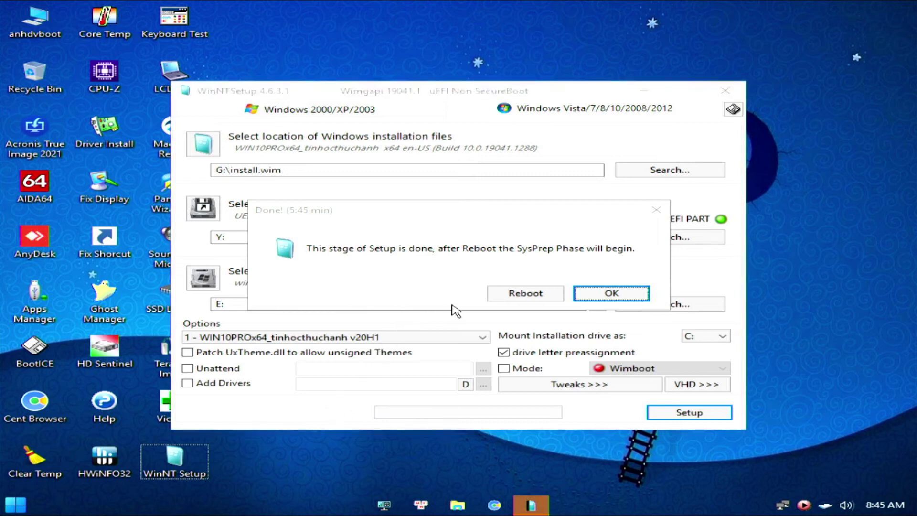
# Close the finished WinNT Setup stage and restart the computer to continue the Windows installation.
pyautogui.click(495, 298)
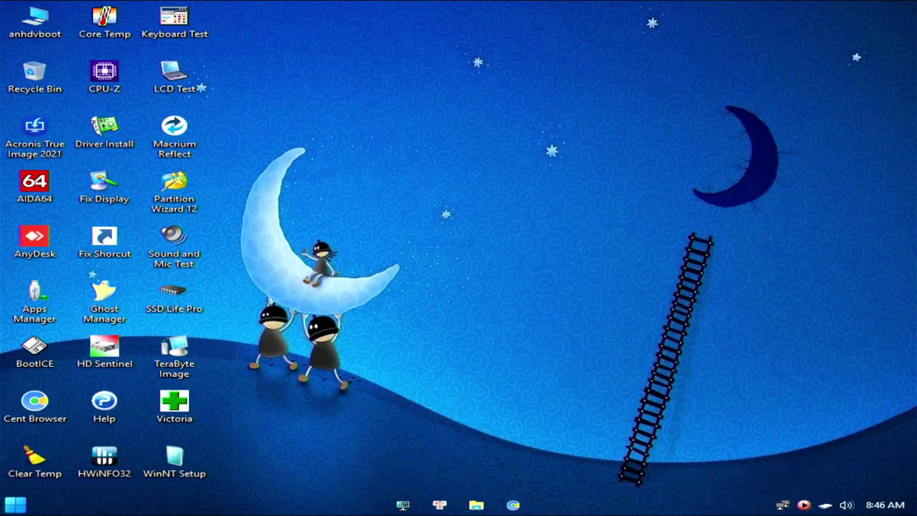
pyautogui.click(9, 508)
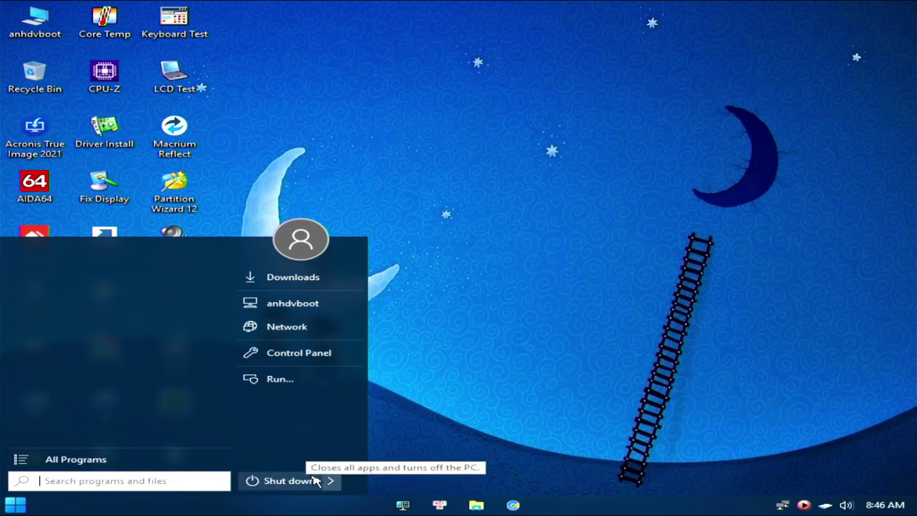
pyautogui.click(331, 481)
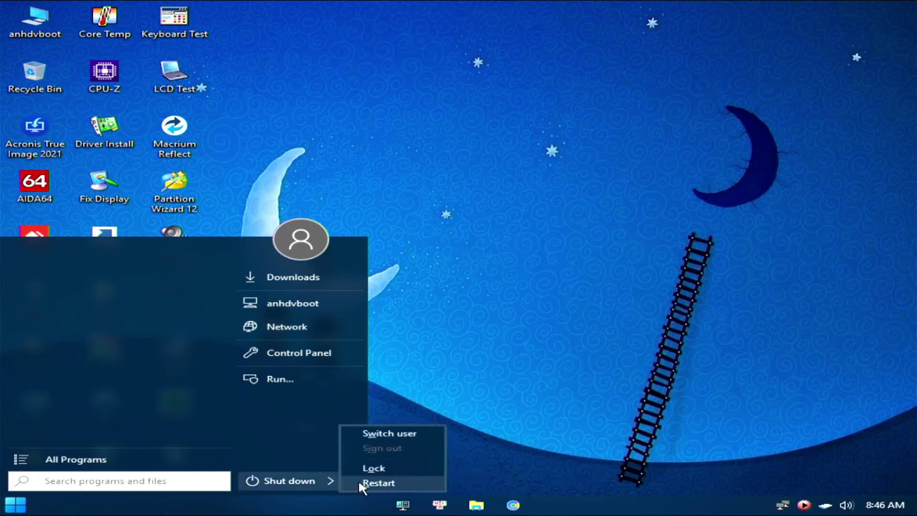
pyautogui.press('Escape')
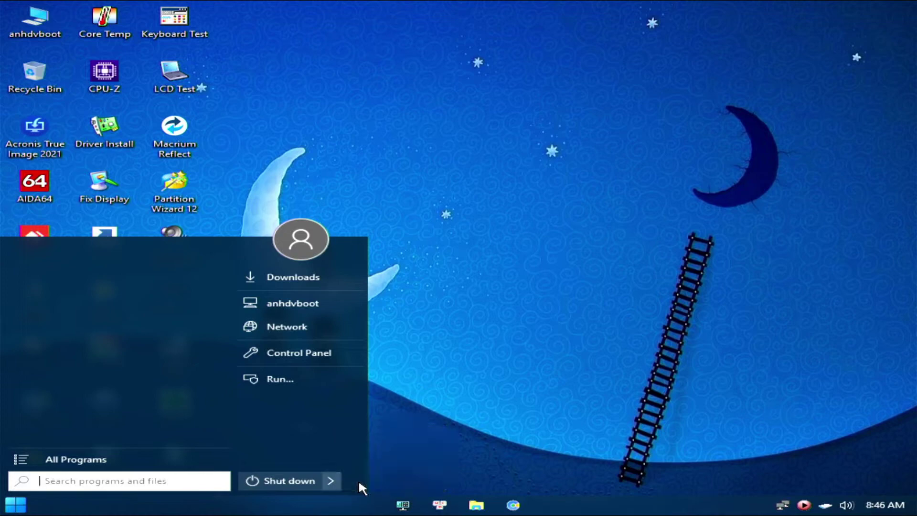
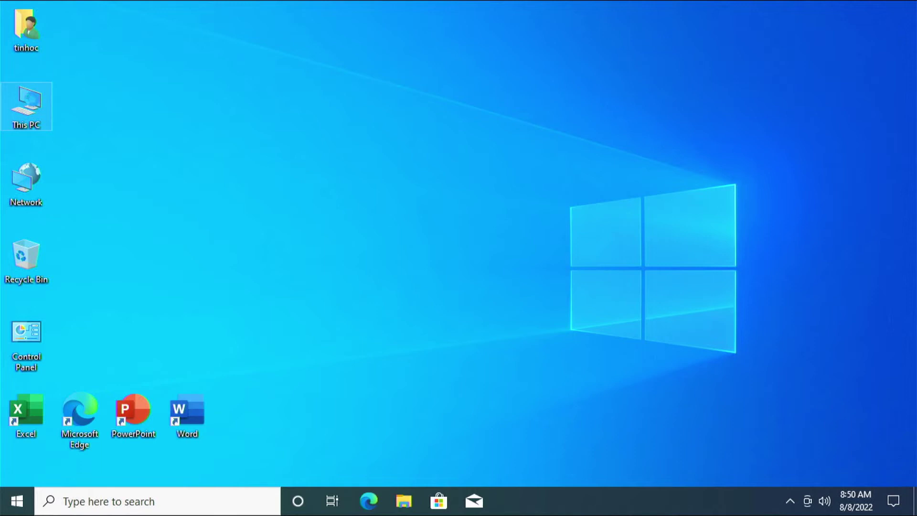
# Open the properties of This PC and review the device and Windows specifications.
pyautogui.rightClick(32, 100)
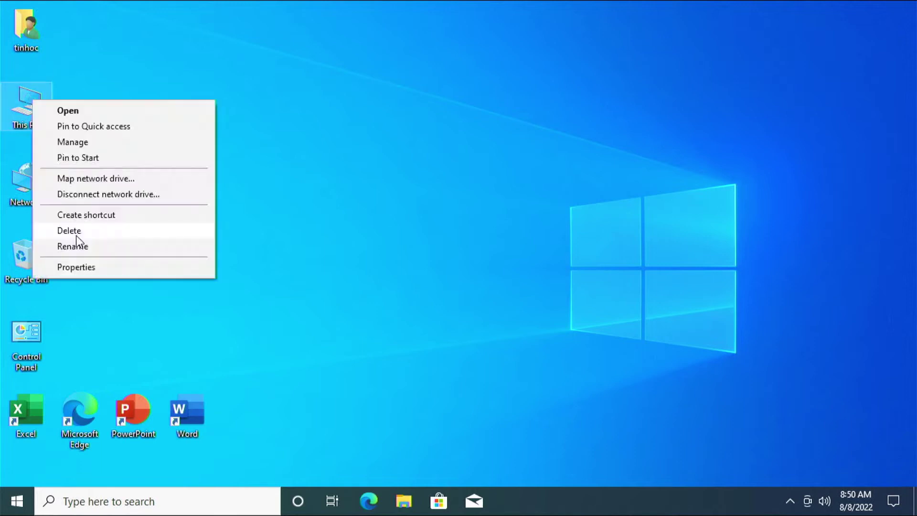
pyautogui.click(92, 265)
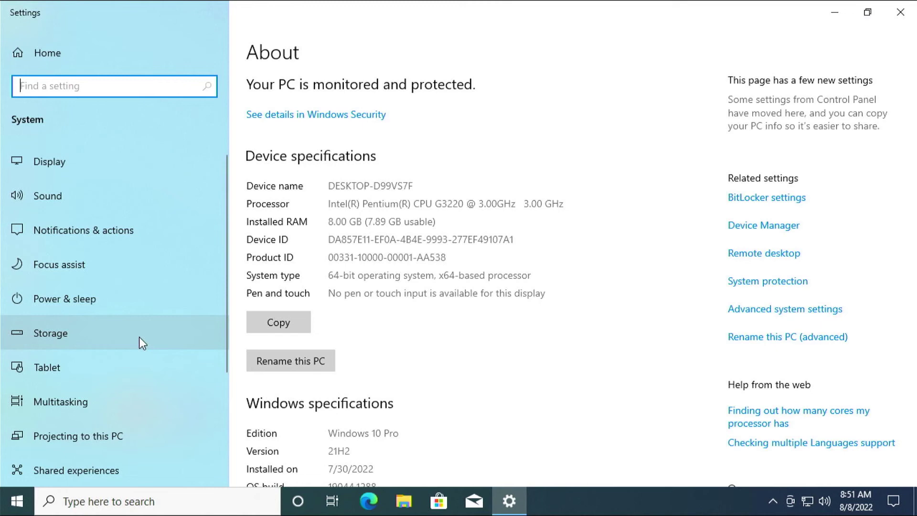
pyautogui.click(476, 273)
pyautogui.scroll(-4, 476, 273)
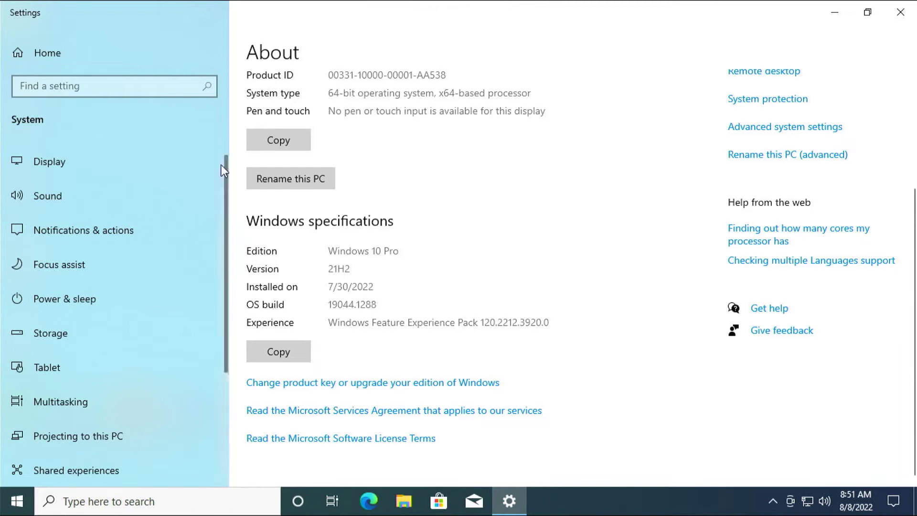
# Search Settings for "active", check the Windows activation status in Activation settings, and close Settings.
pyautogui.click(127, 77)
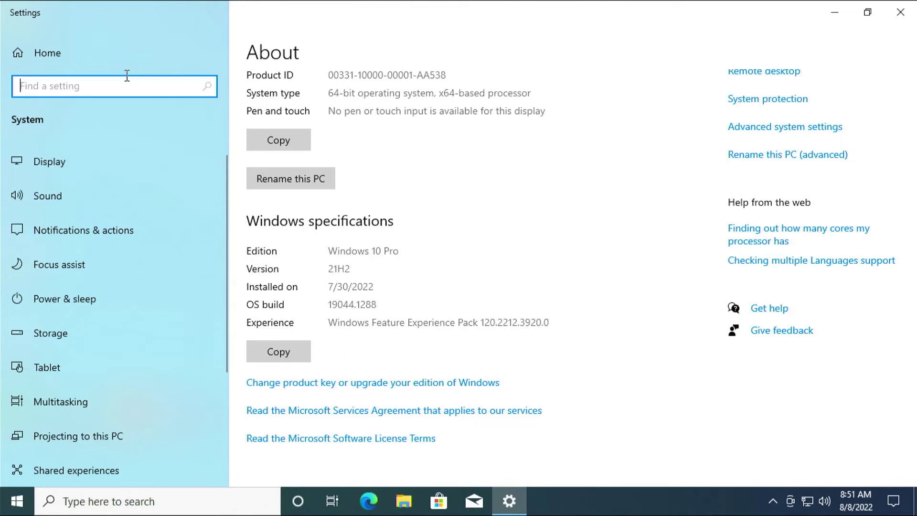
pyautogui.write('active')
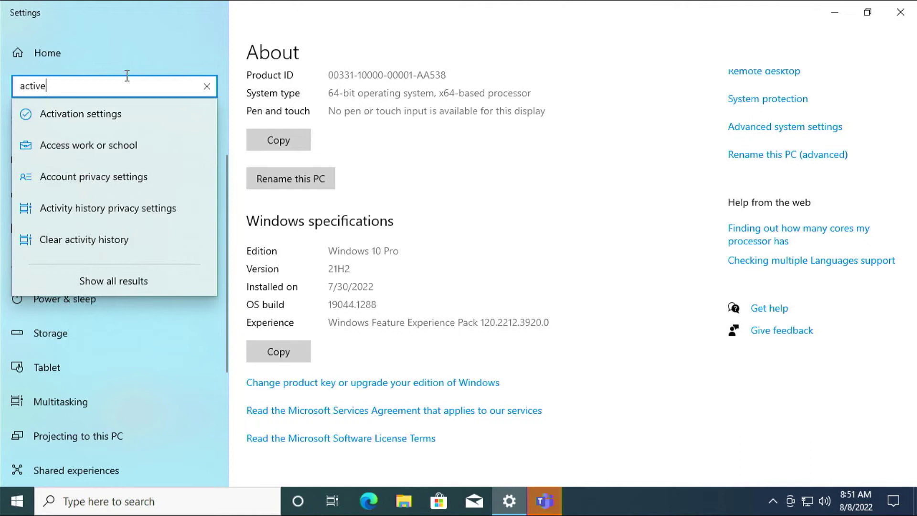
pyautogui.click(84, 113)
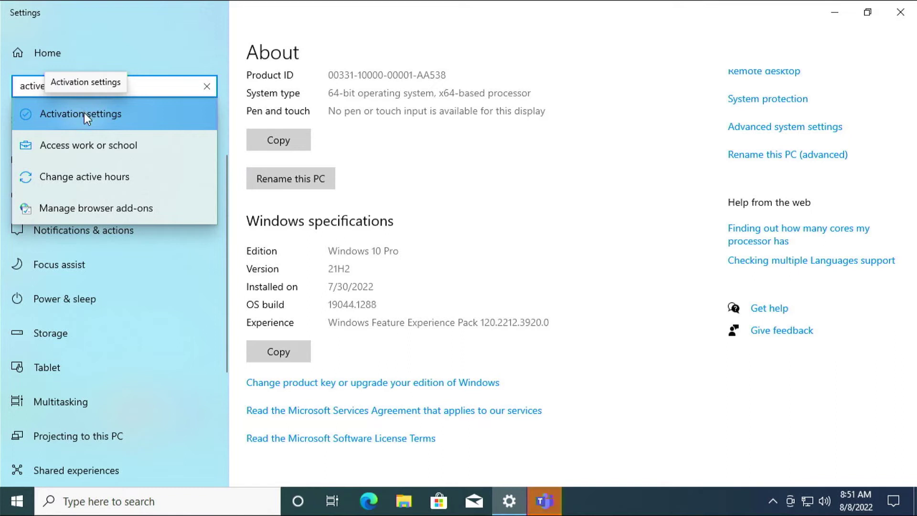
pyautogui.click(151, 127)
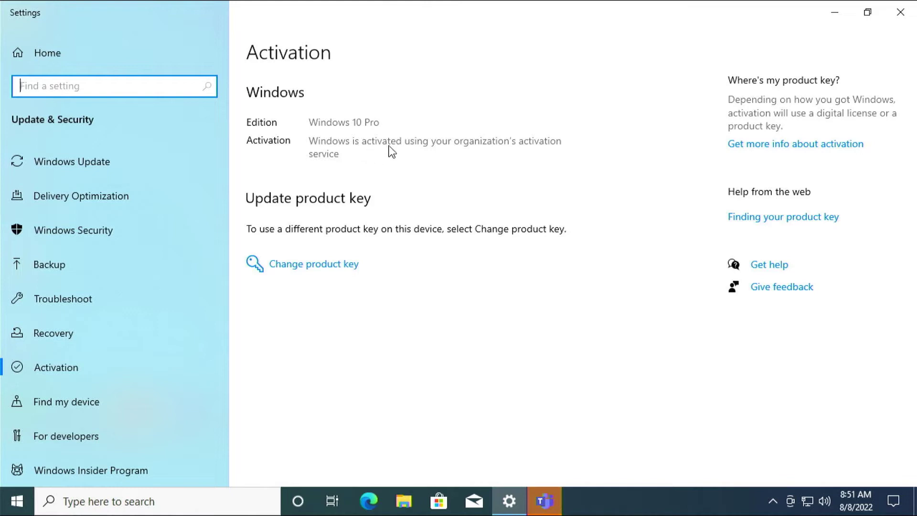
pyautogui.click(900, 13)
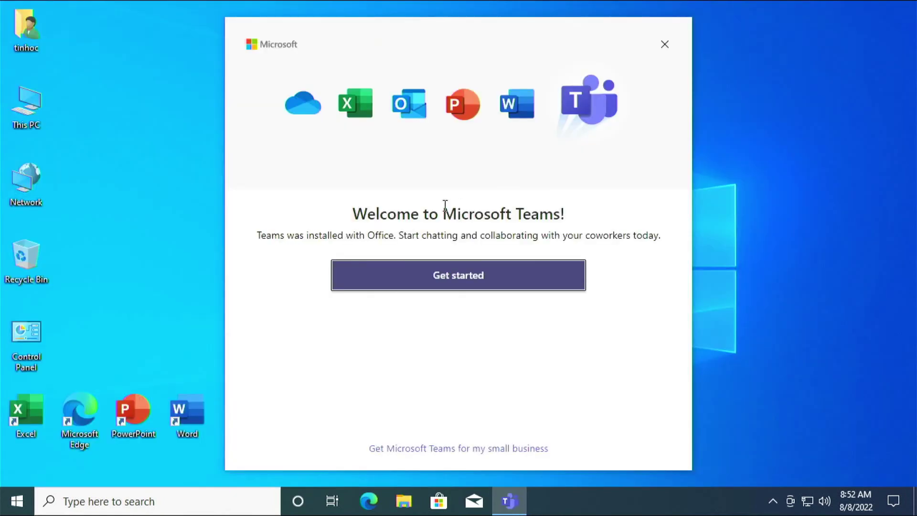
# Dismiss the Microsoft Teams welcome window and launch Word from the desktop to check the Office installation.
pyautogui.click(665, 46)
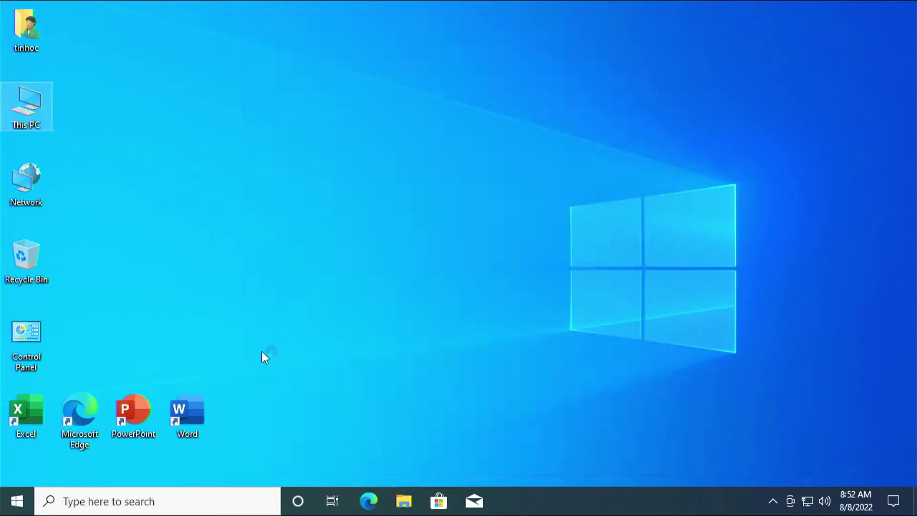
pyautogui.click(207, 418)
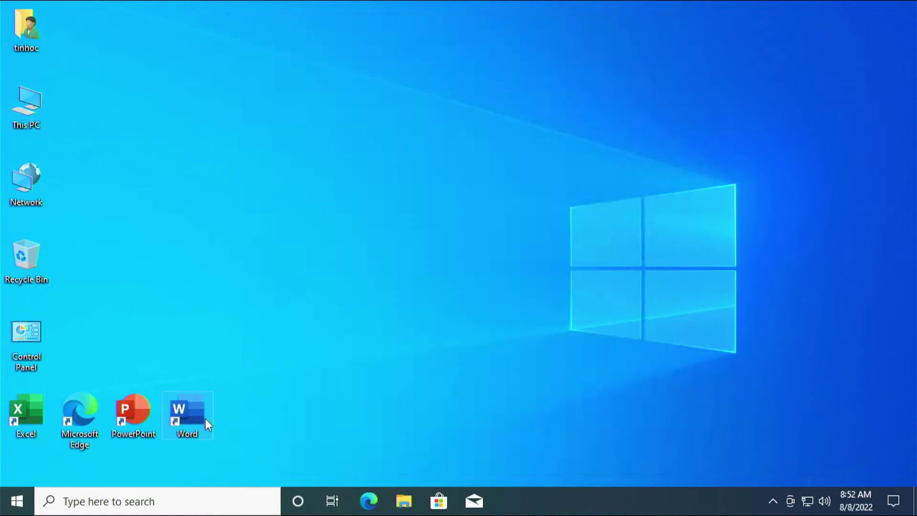
pyautogui.doubleClick(206, 418)
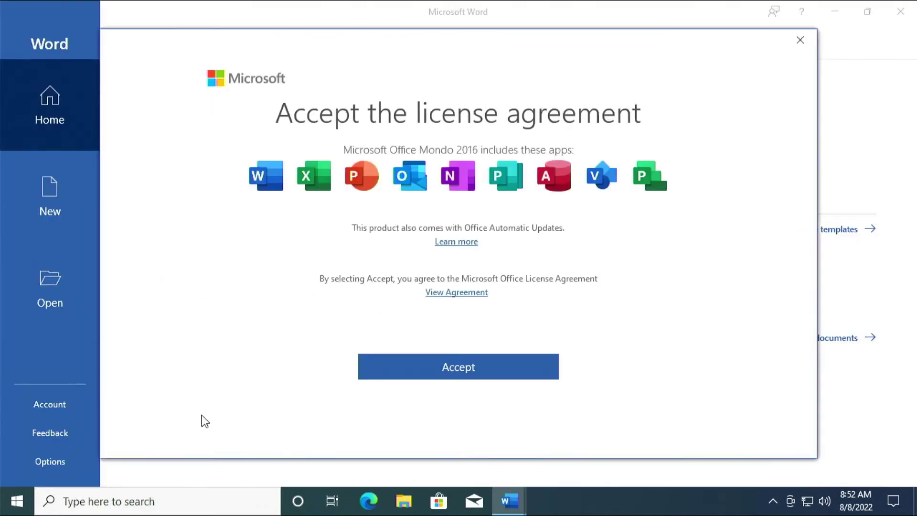
# Open Computer Management from This PC, close the File Explorer window, and show Disk Management in a maximized window.
pyautogui.doubleClick(43, 109)
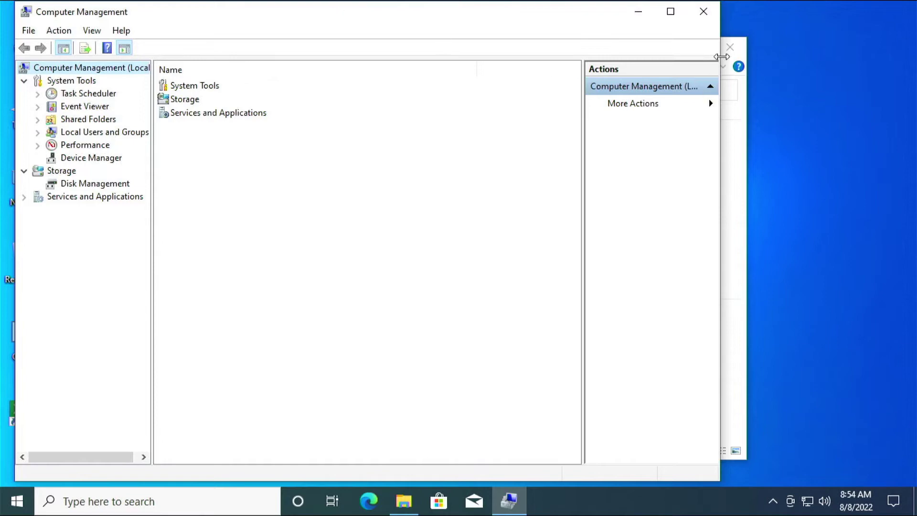
pyautogui.click(736, 50)
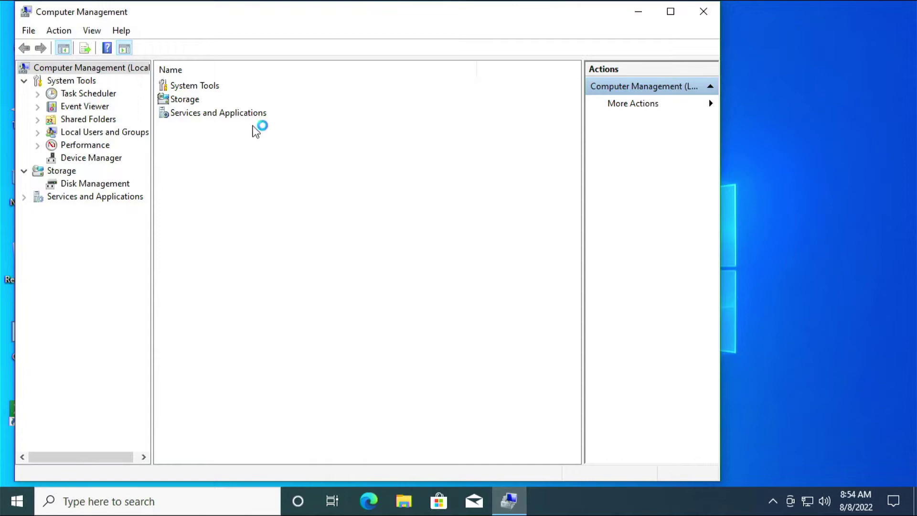
pyautogui.click(105, 185)
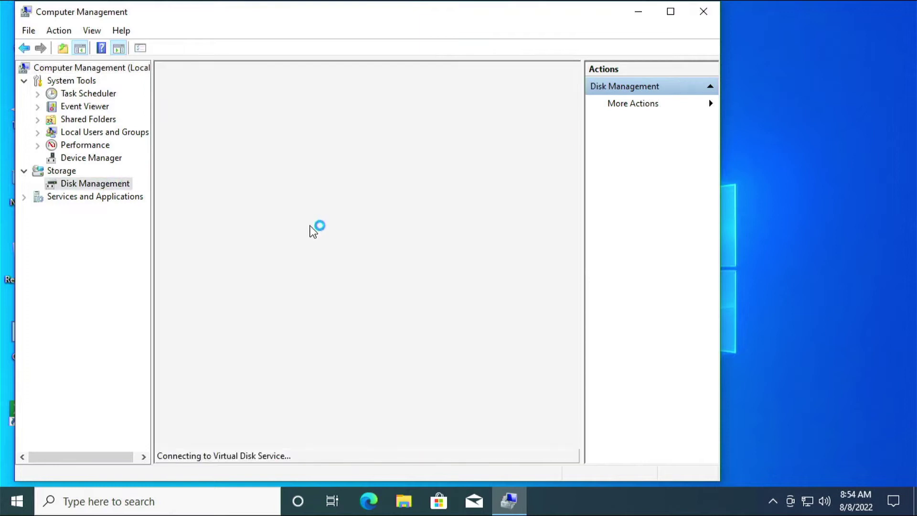
pyautogui.click(668, 14)
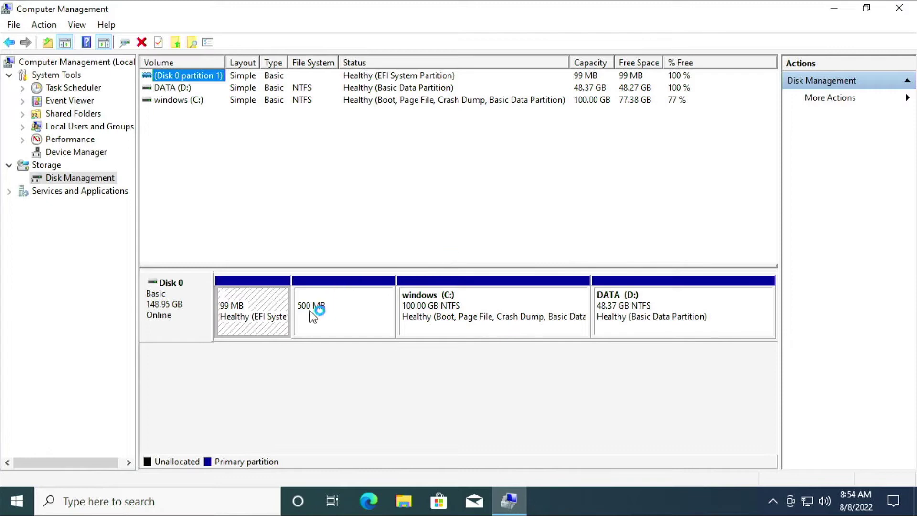
# Examine the EFI, 500 MB, windows (C:) and DATA (D:) partitions of Disk 0, and close Computer Management.
pyautogui.click(337, 321)
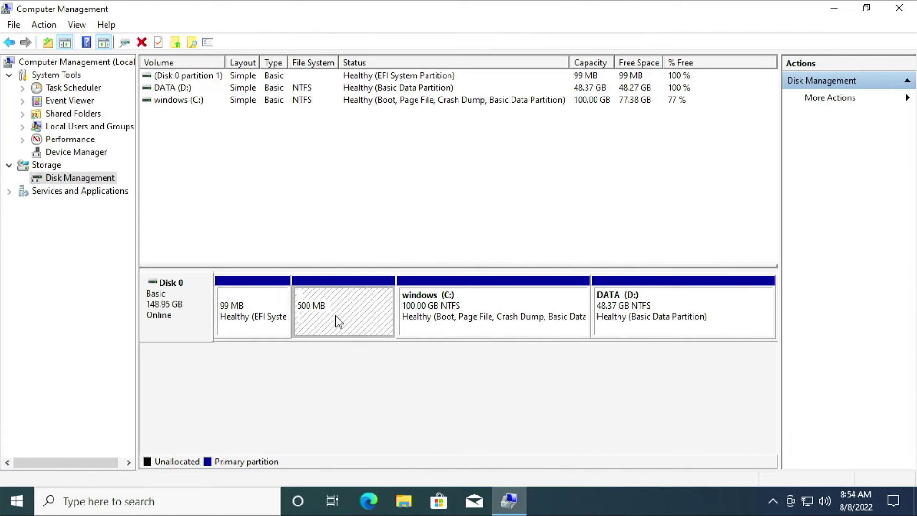
pyautogui.click(211, 315)
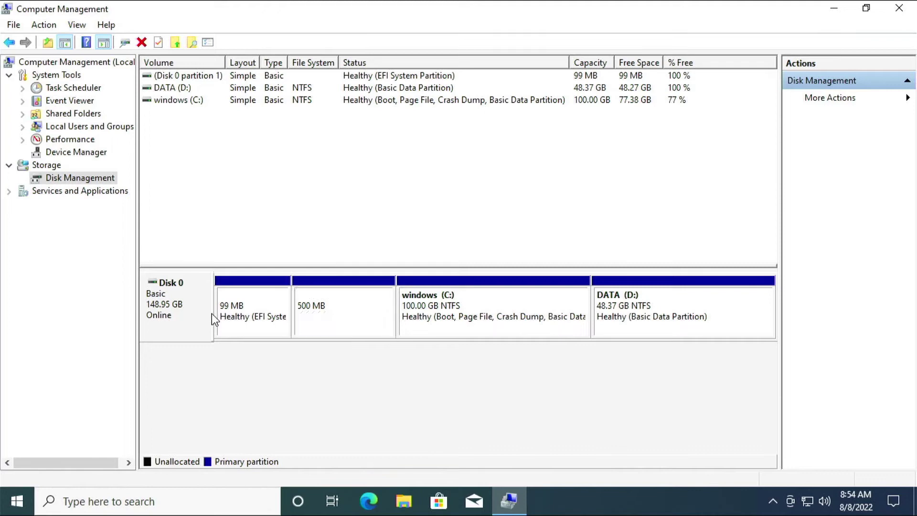
pyautogui.click(247, 318)
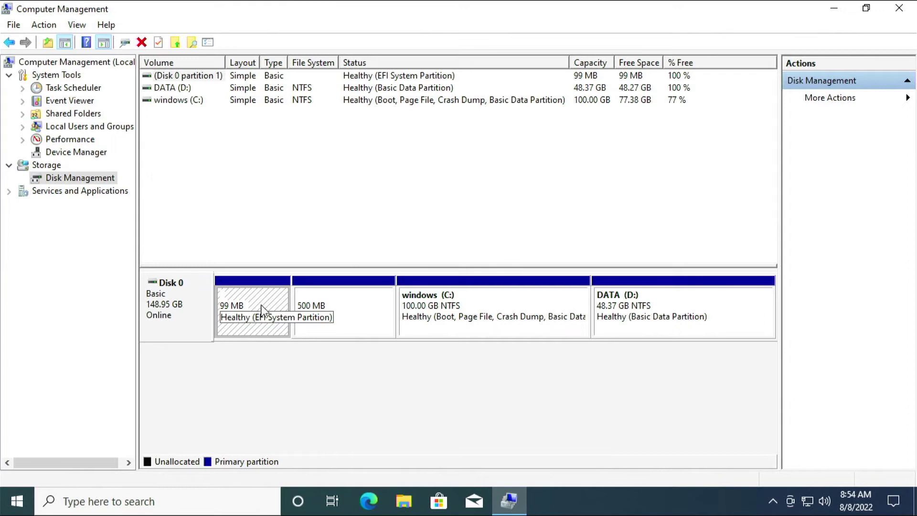
pyautogui.click(429, 320)
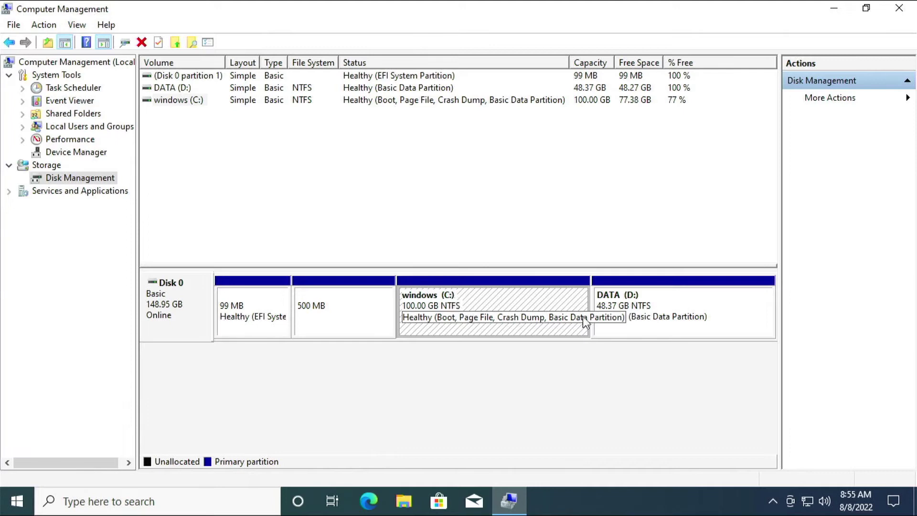
pyautogui.click(651, 316)
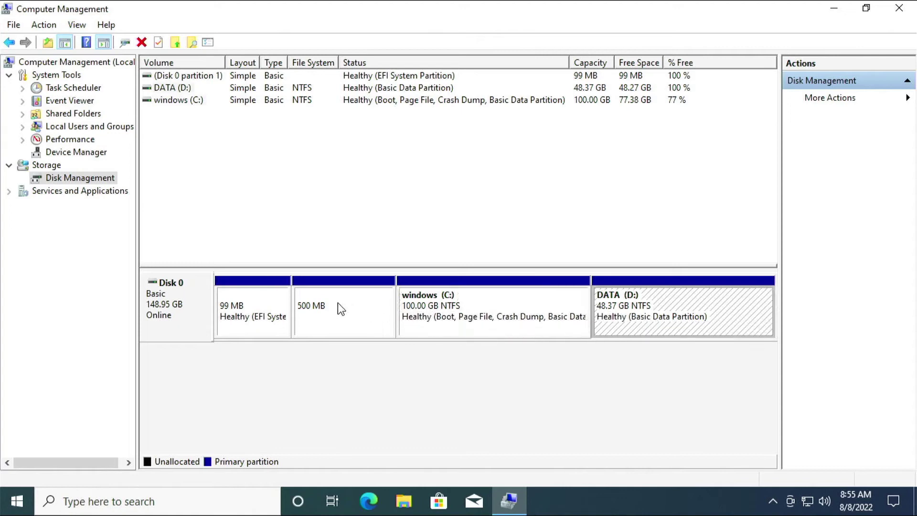
pyautogui.click(271, 302)
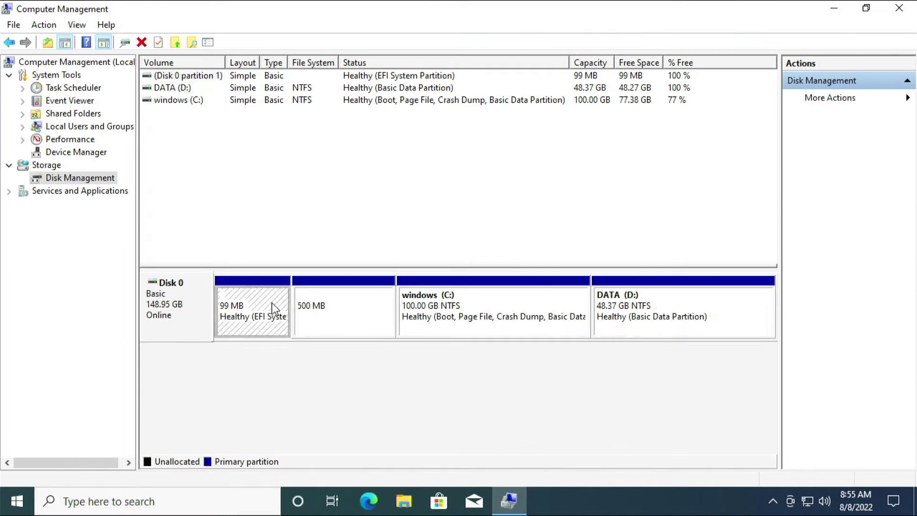
pyautogui.click(343, 309)
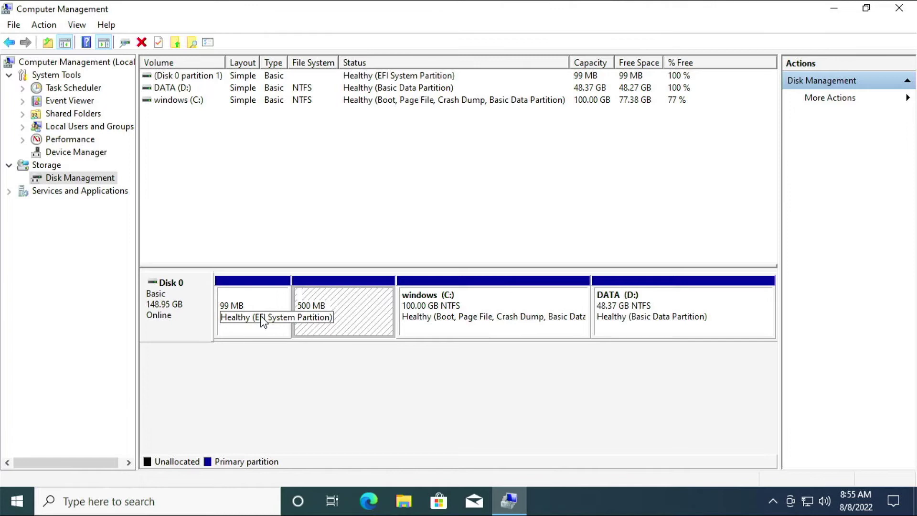
pyautogui.click(247, 329)
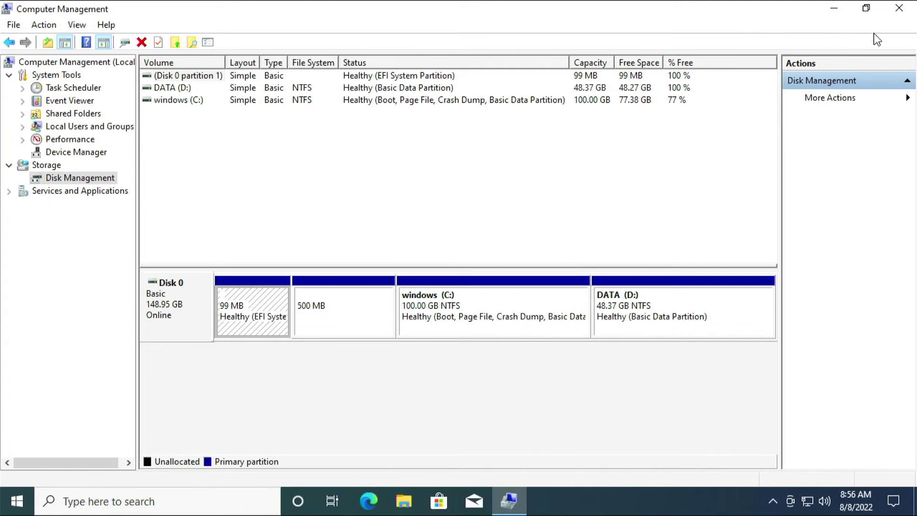
pyautogui.click(892, 12)
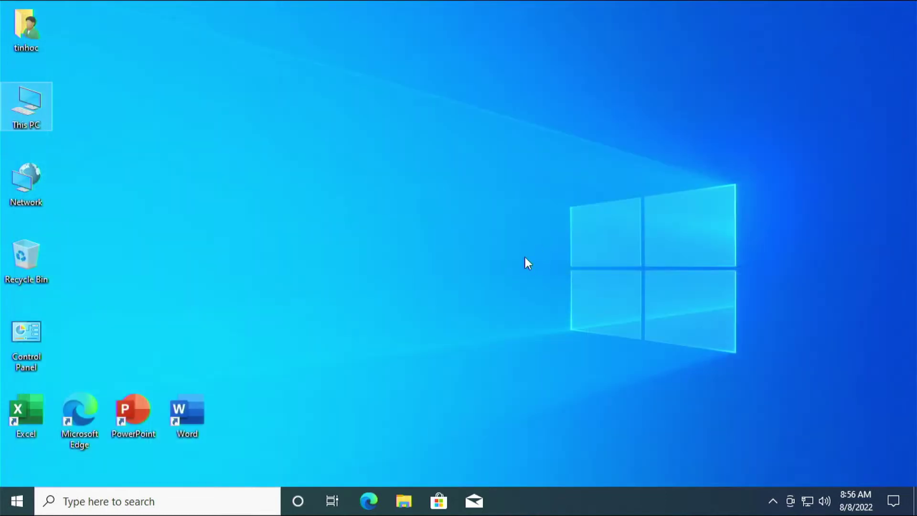